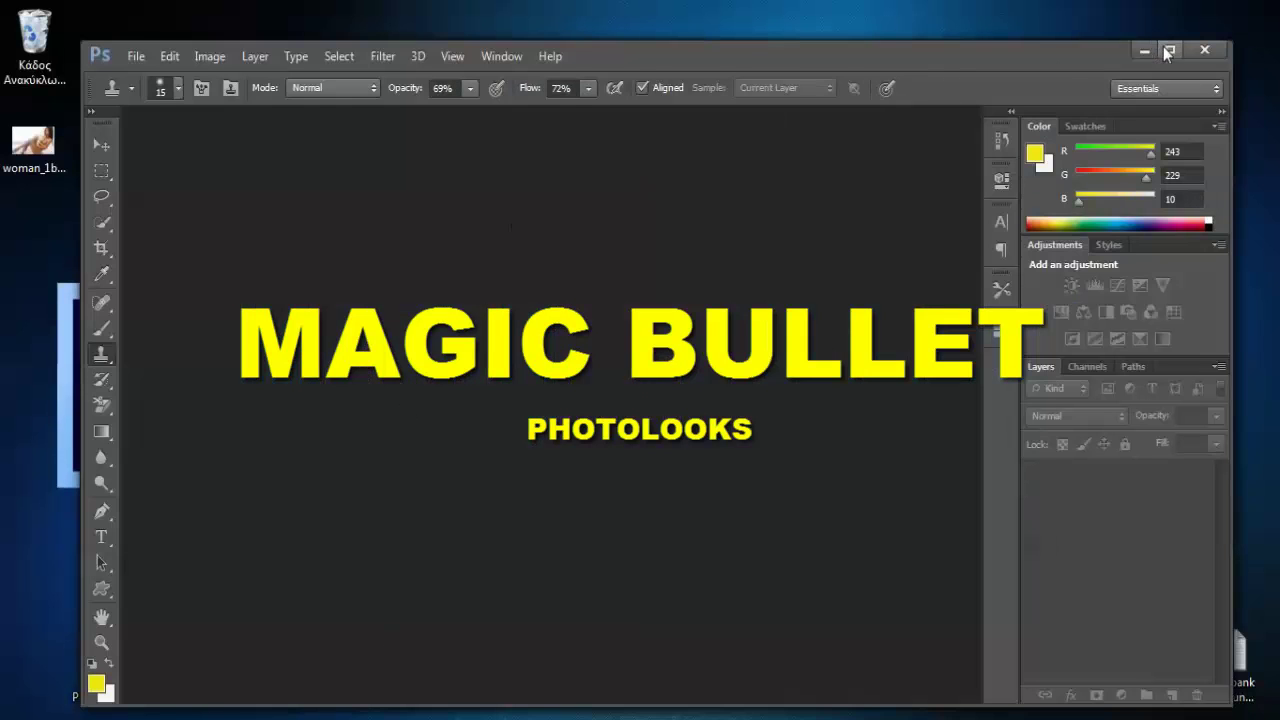
Step: Maximize the Photoshop window so the empty workspace fills the screen
click(1168, 51)
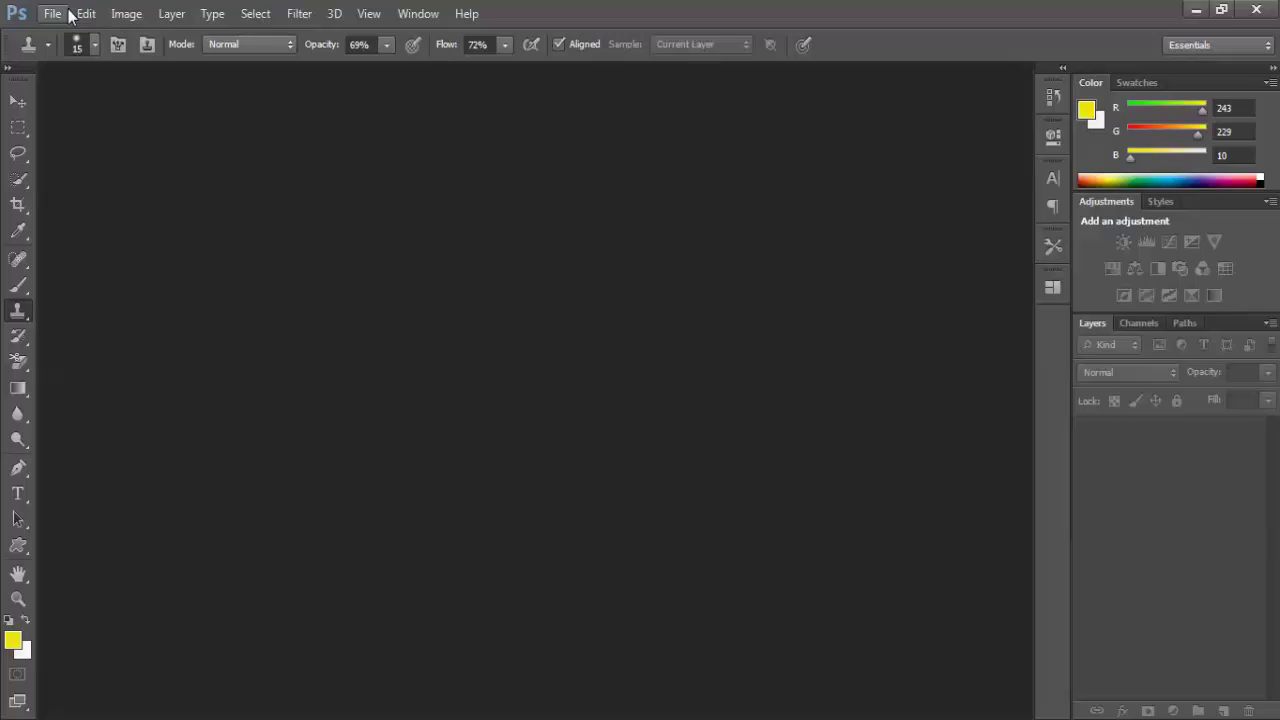
Step: Open woman_1b22f019.jpg from the Desktop through File > Open
click(299, 14)
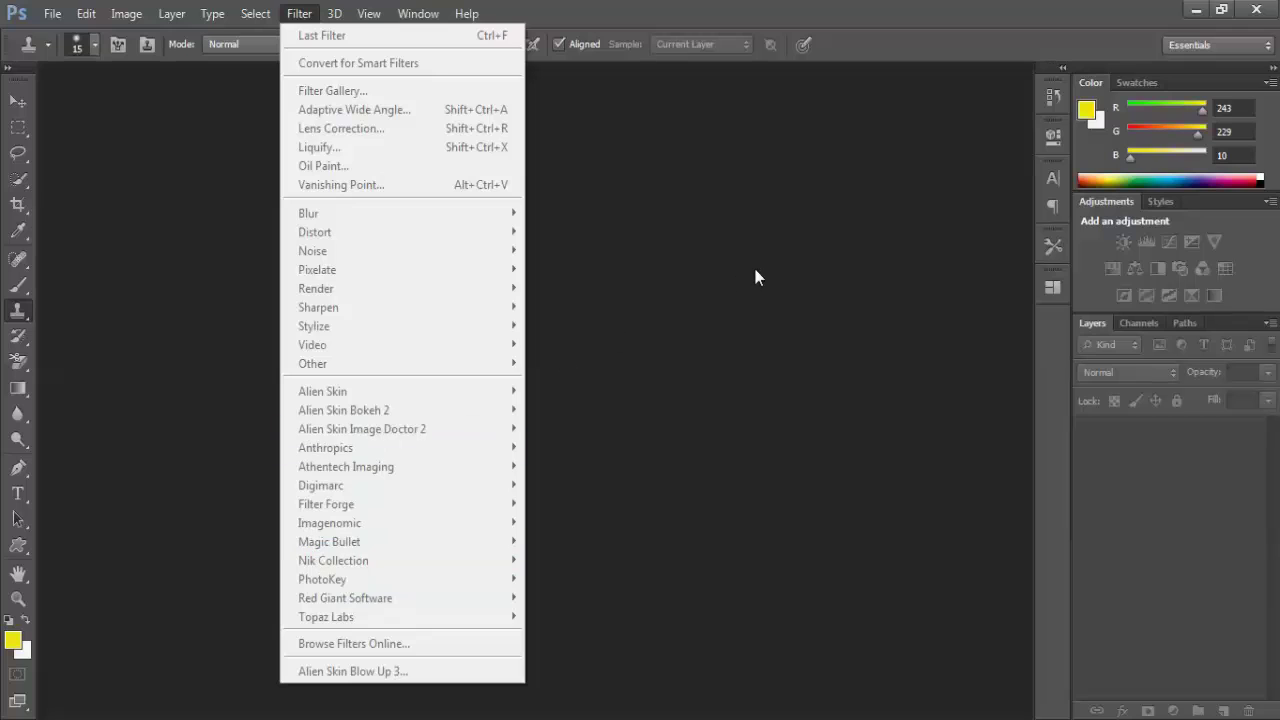
click(686, 137)
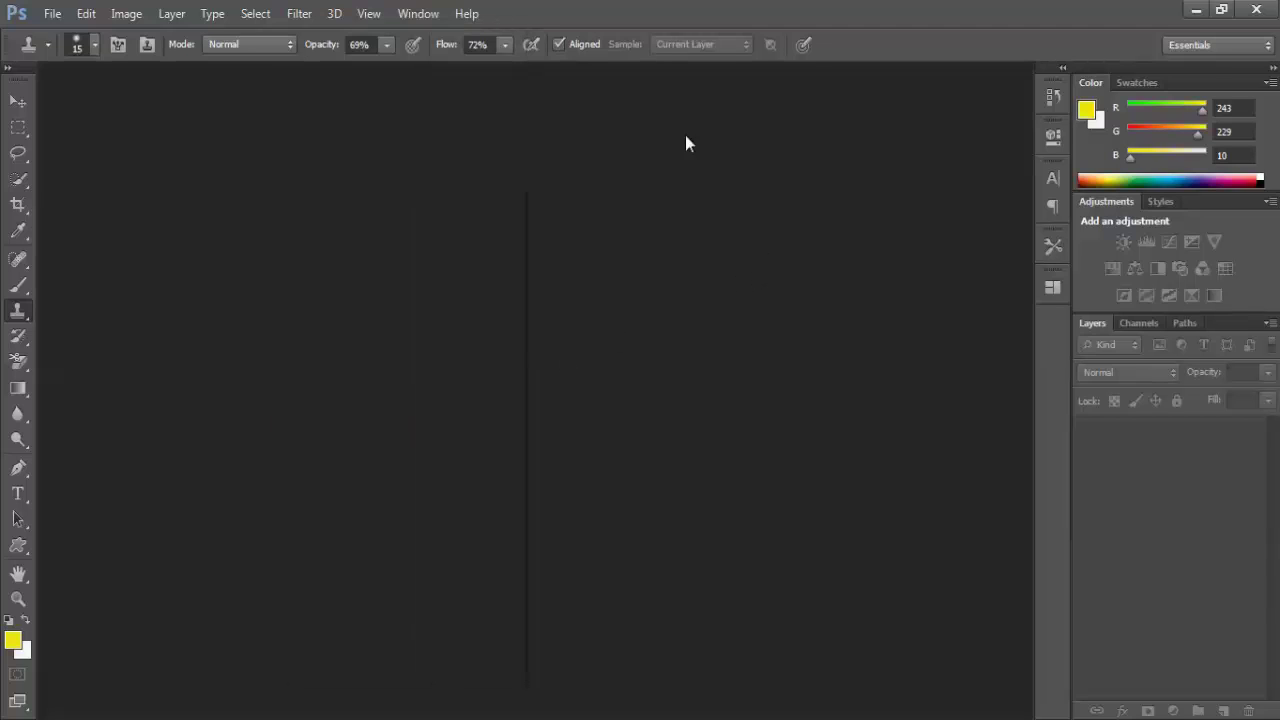
click(57, 14)
click(88, 53)
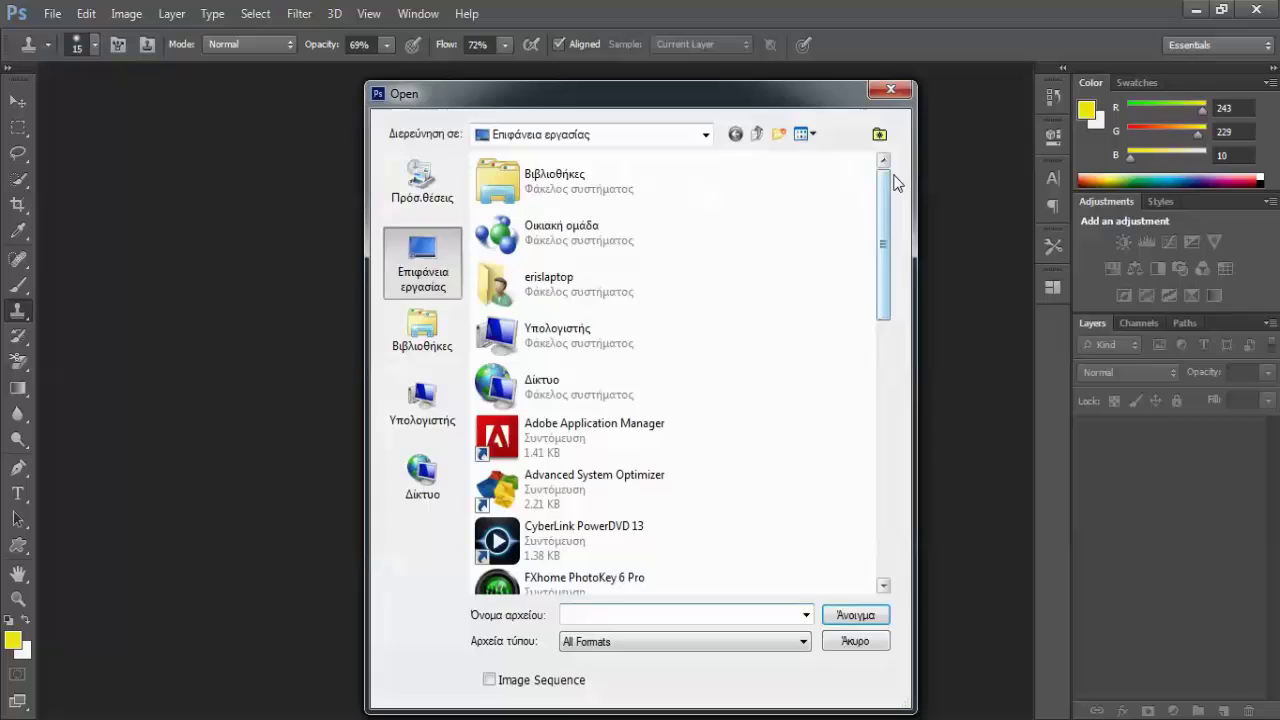
drag(886, 185, 903, 502)
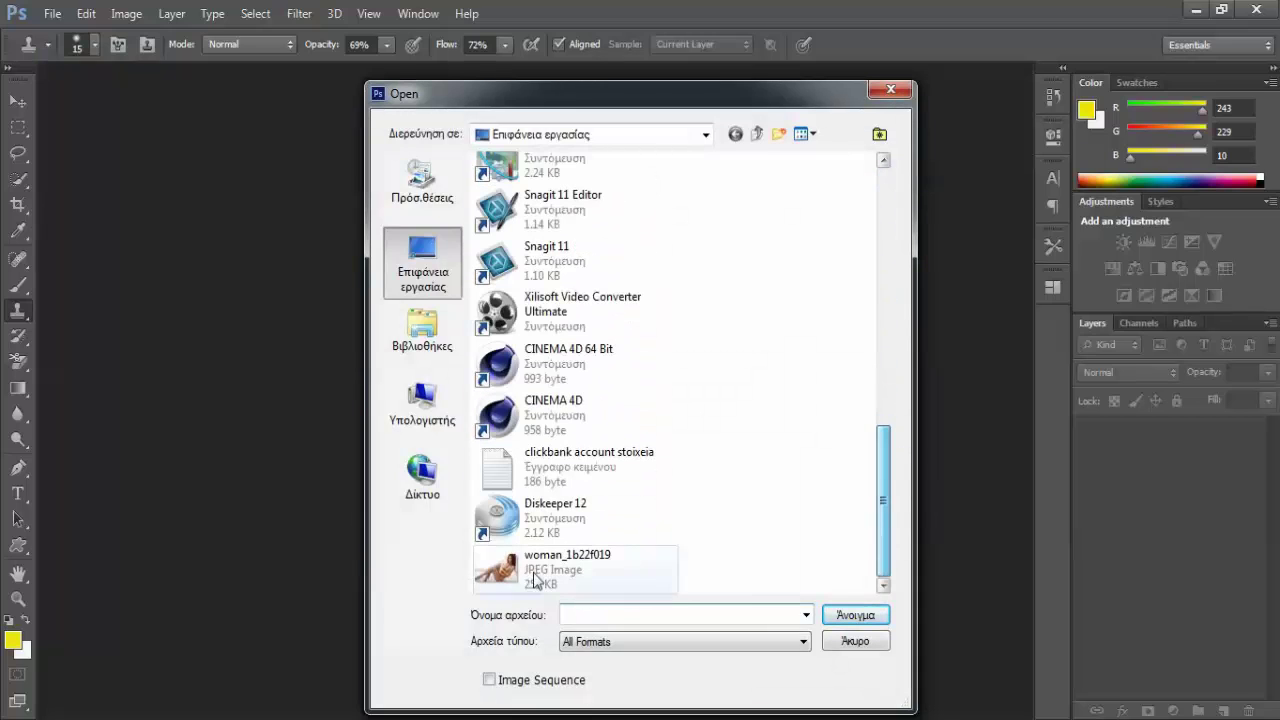
click(535, 580)
click(843, 618)
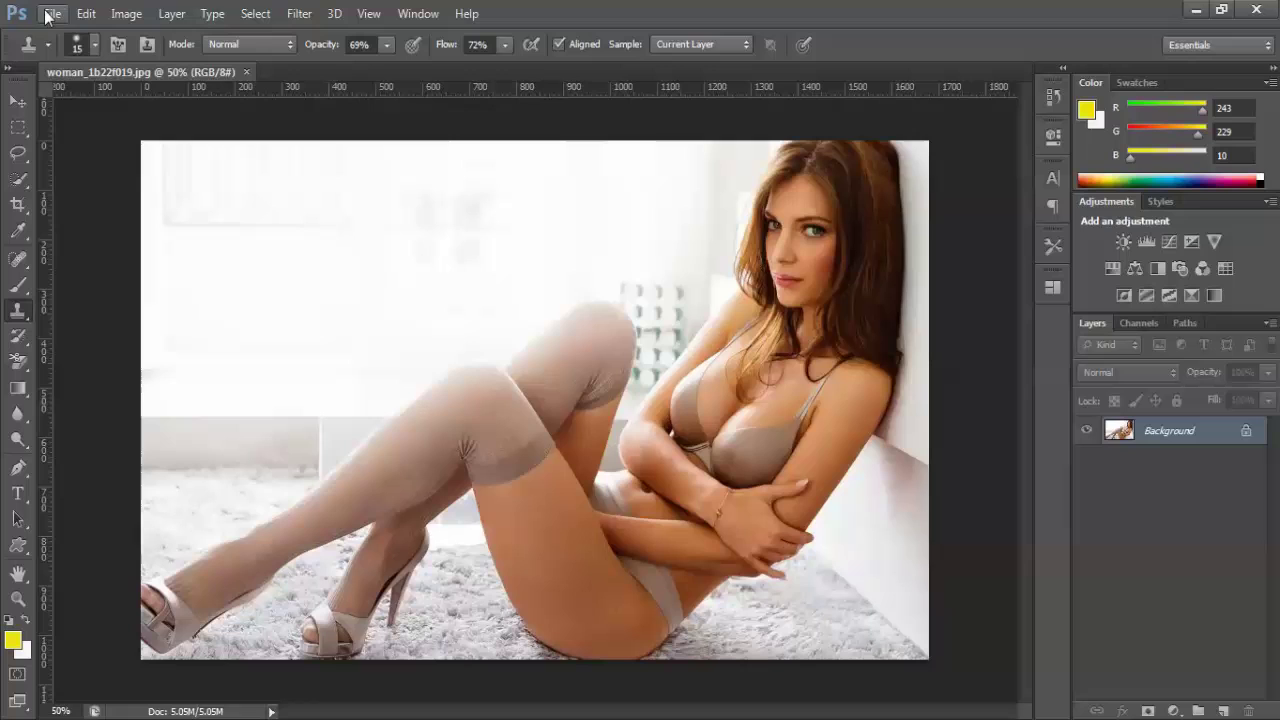
Step: Launch Filter > Magic Bullet > PhotoLooks on the portrait photo
click(296, 13)
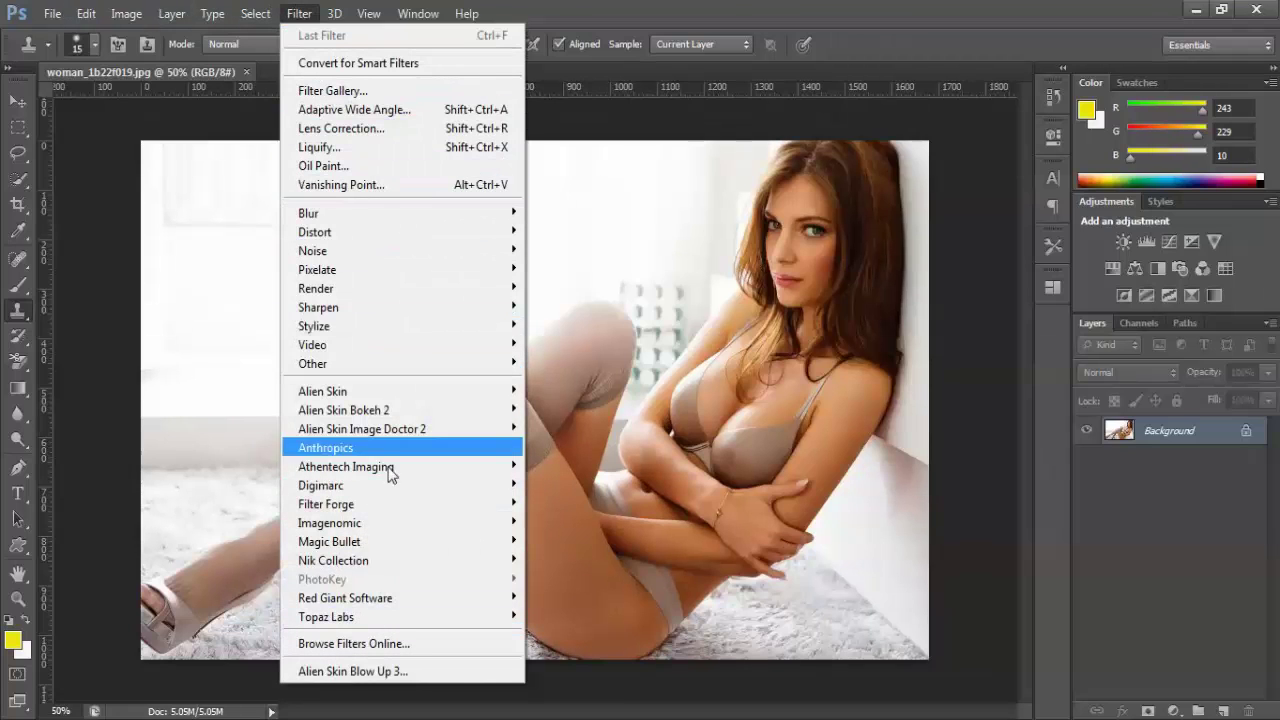
mouse_move(418, 13)
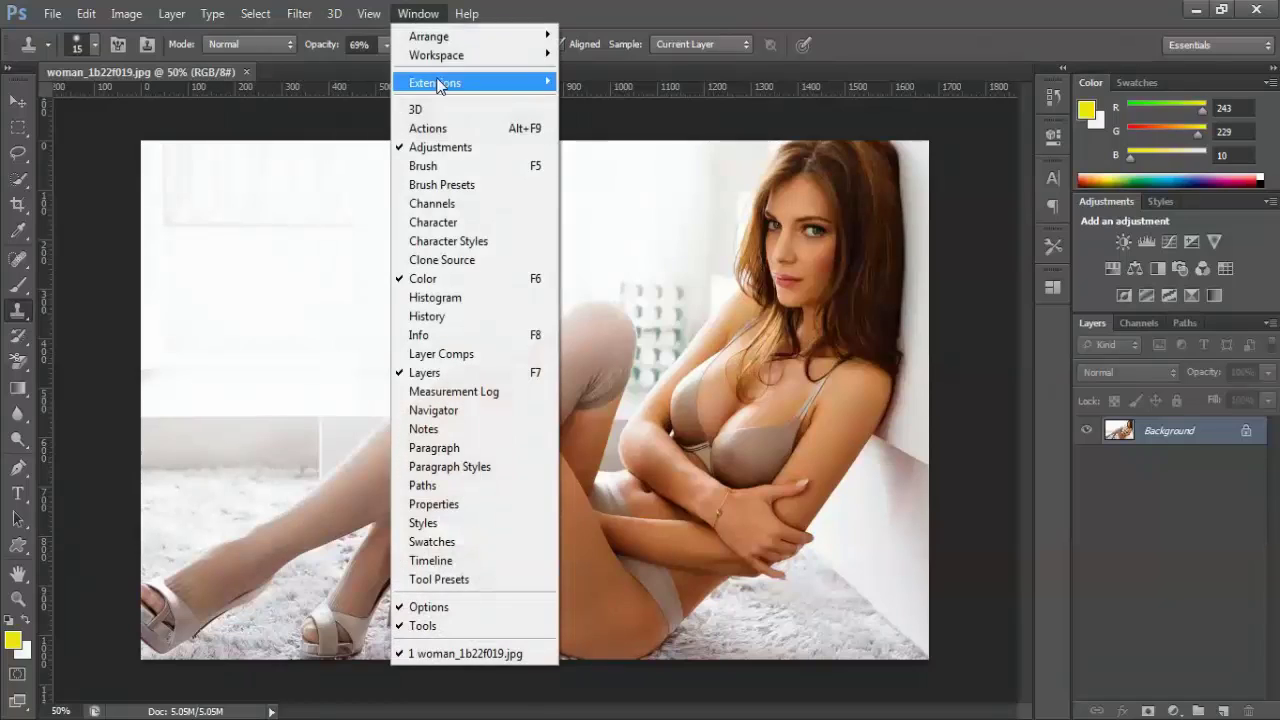
mouse_move(446, 83)
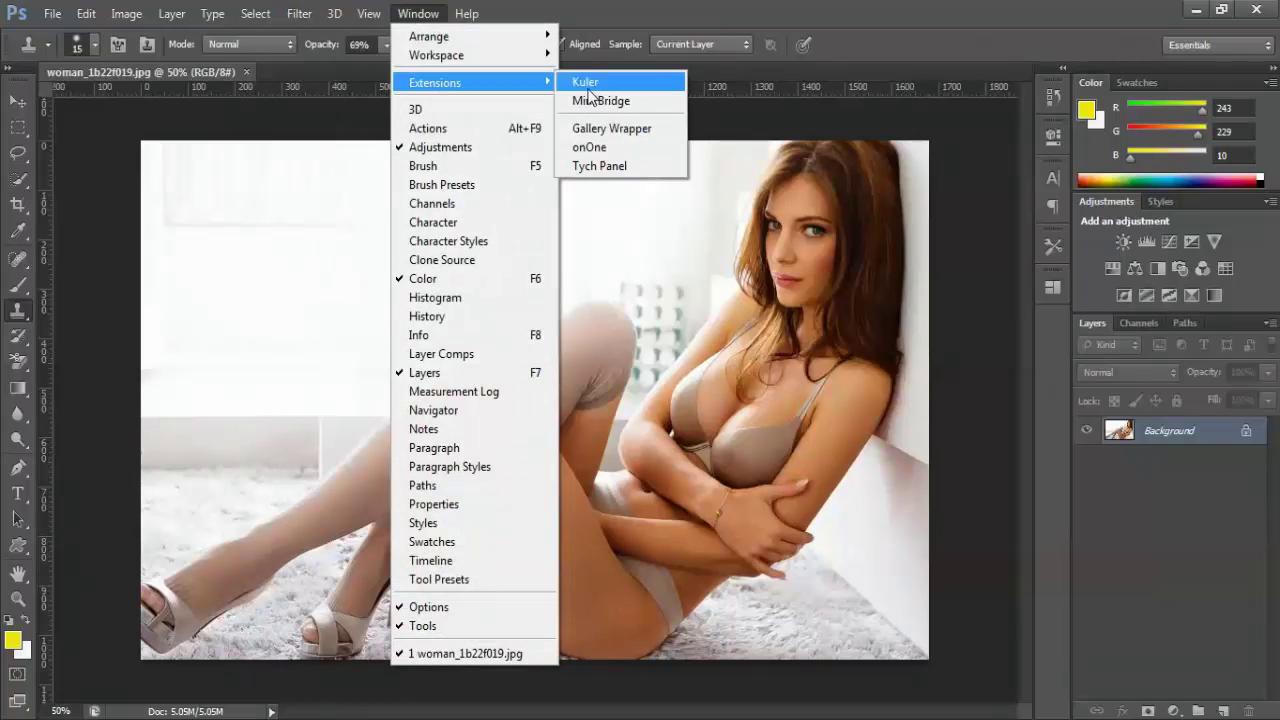
mouse_move(255, 16)
mouse_move(296, 14)
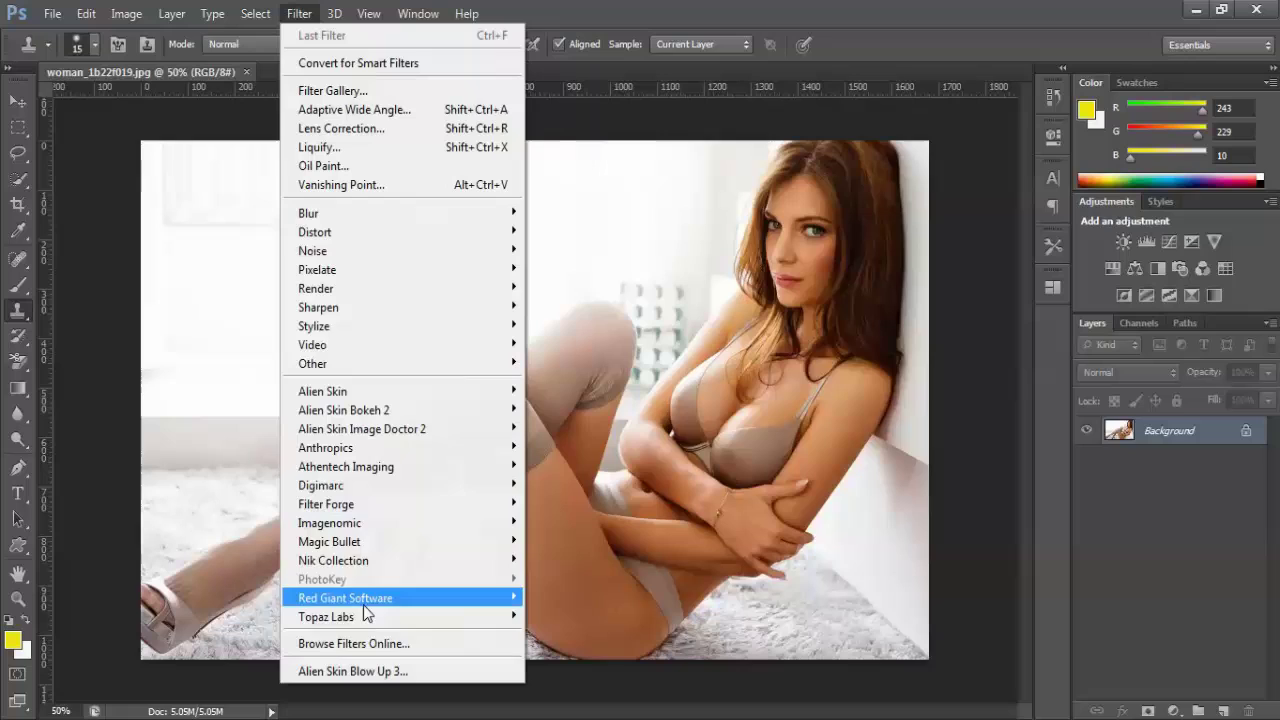
mouse_move(337, 545)
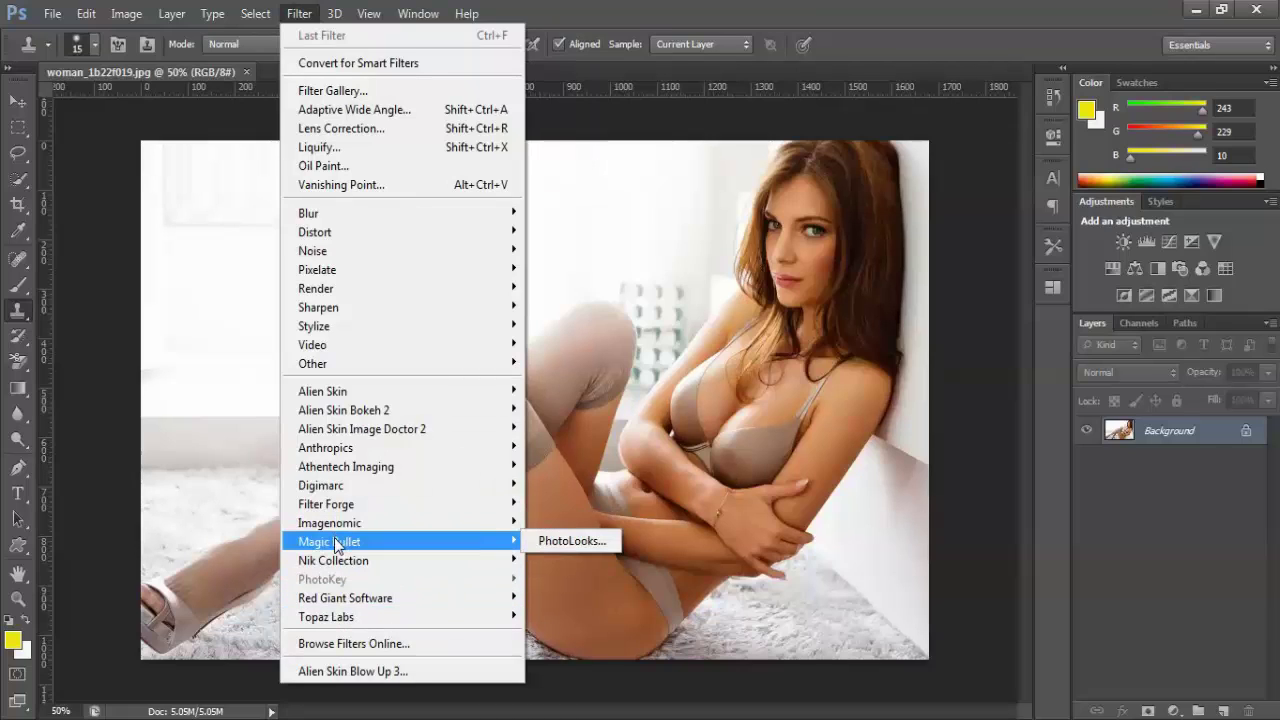
click(553, 540)
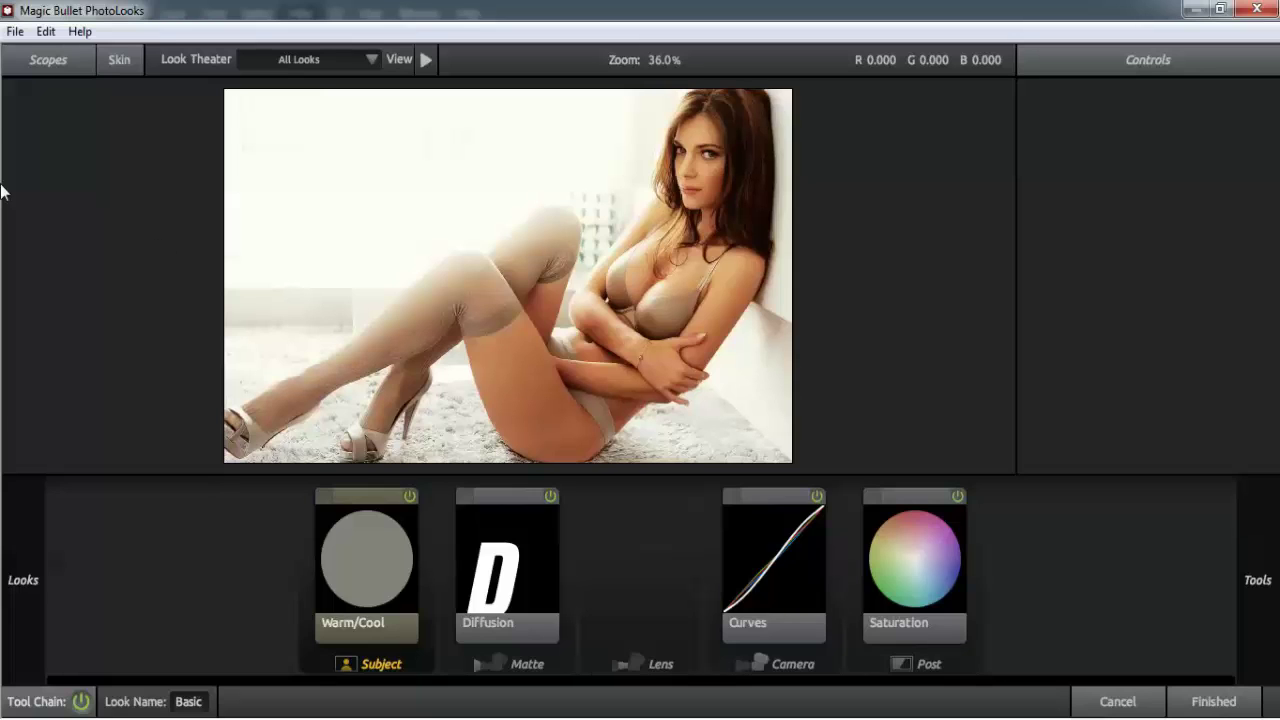
Step: In the Basic looks, preview Warm and Contrast, then apply Basic Cool Max
mouse_move(2, 190)
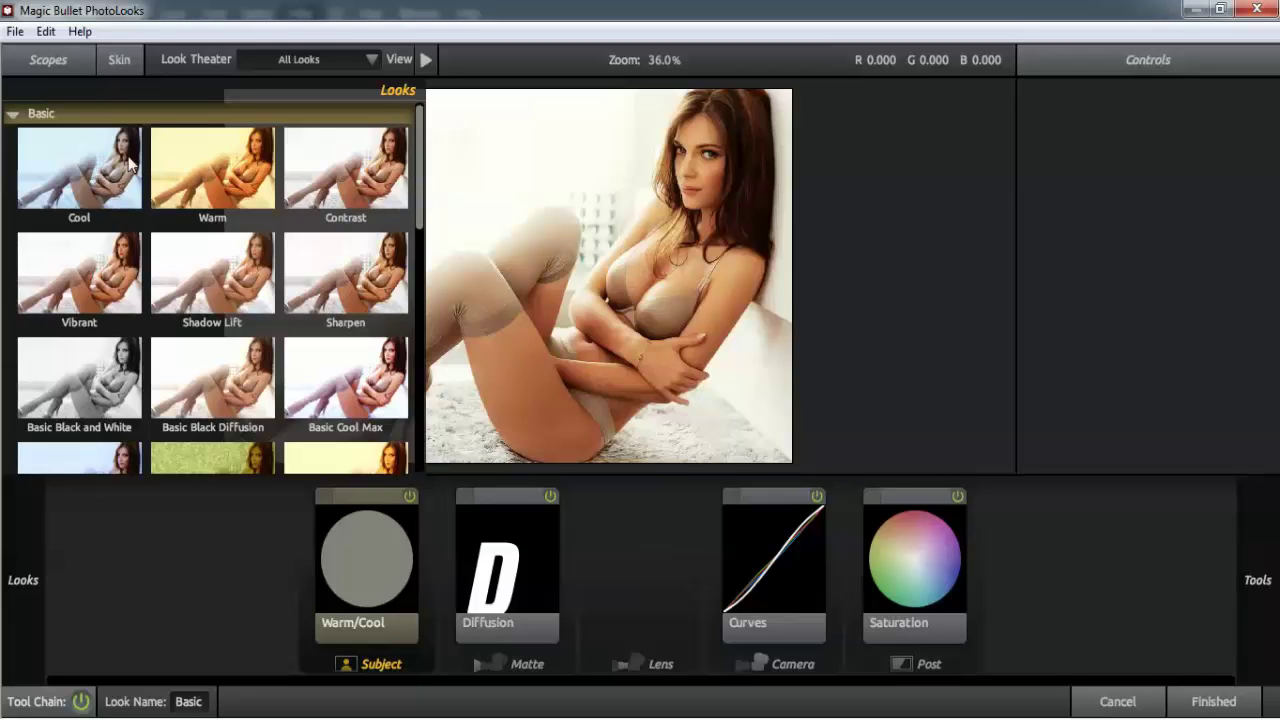
click(13, 114)
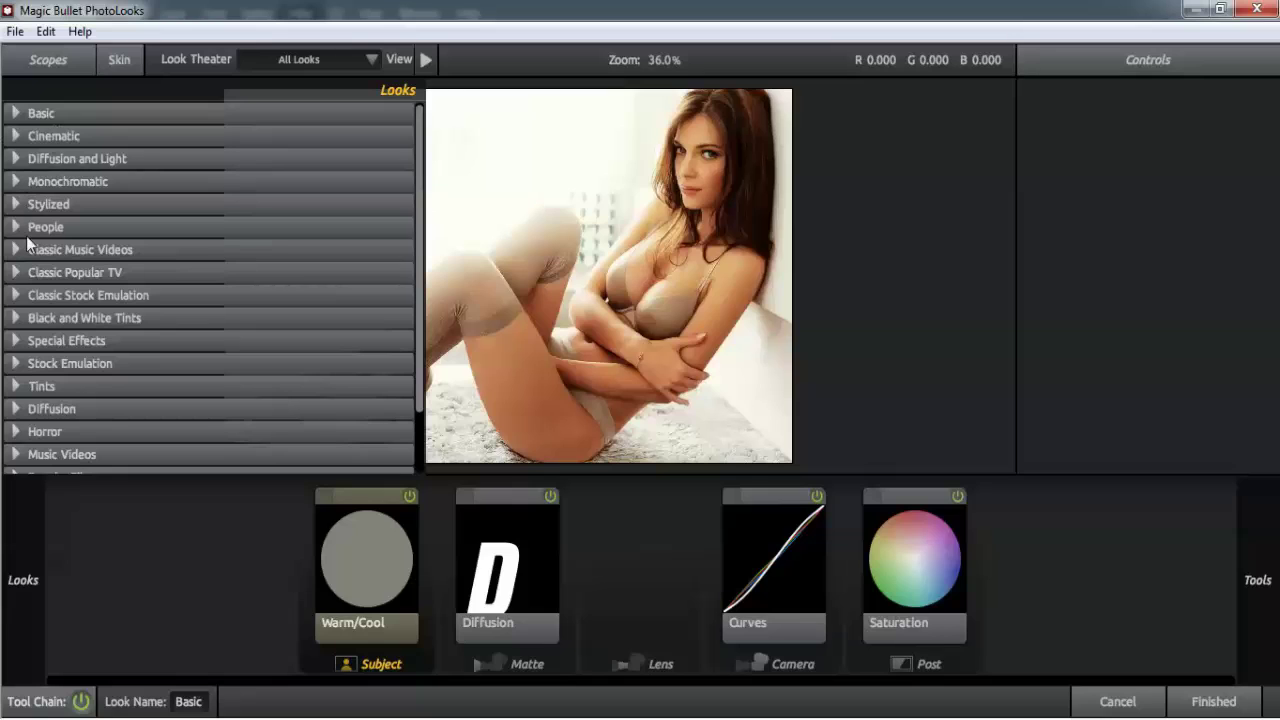
click(11, 113)
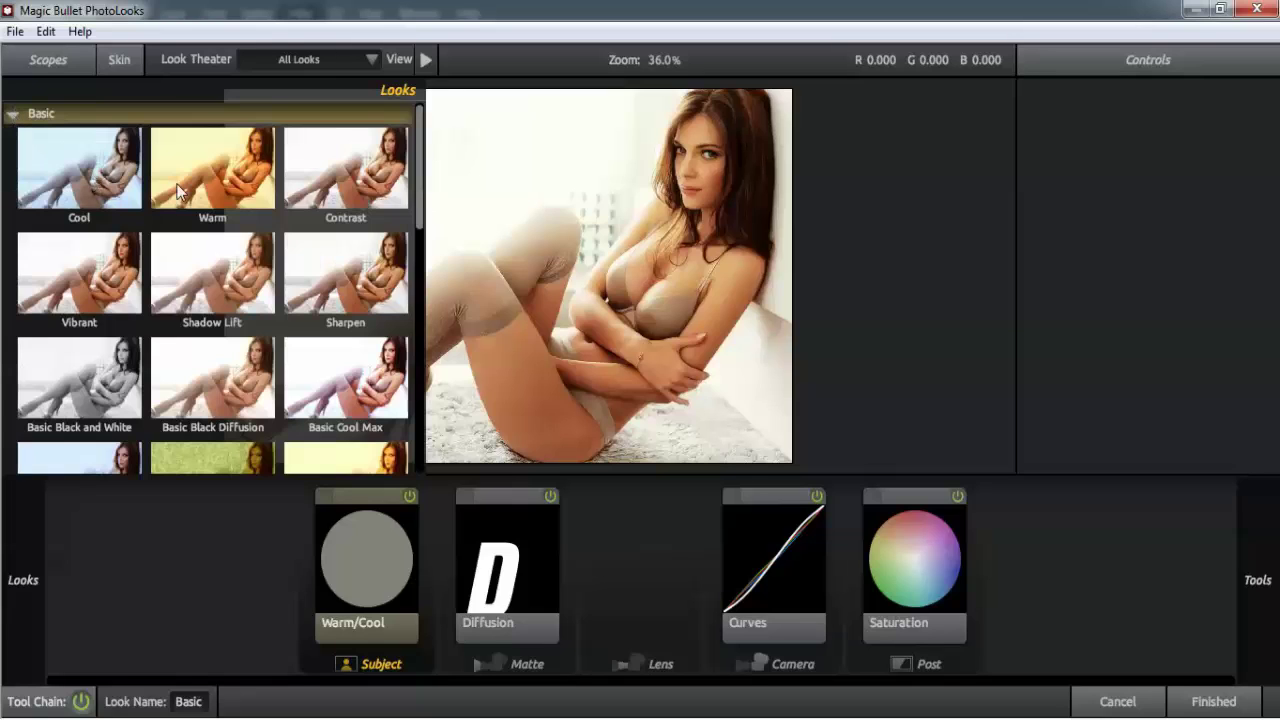
click(213, 177)
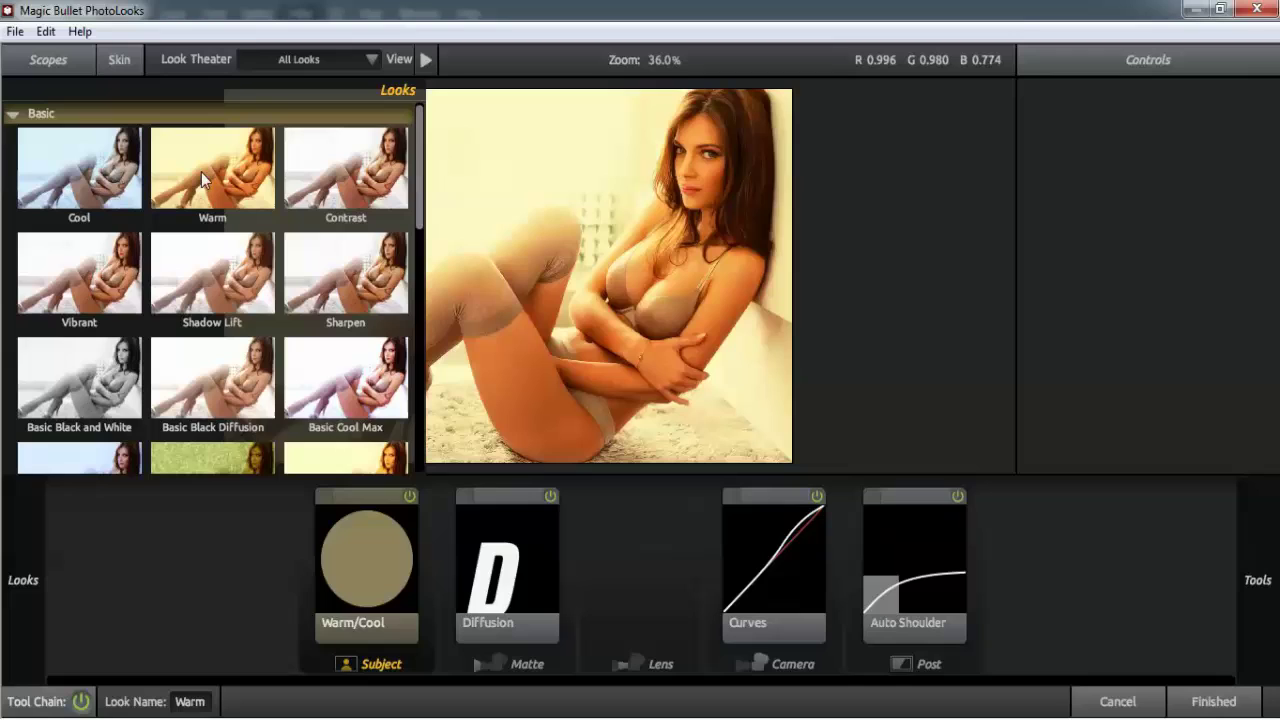
click(324, 169)
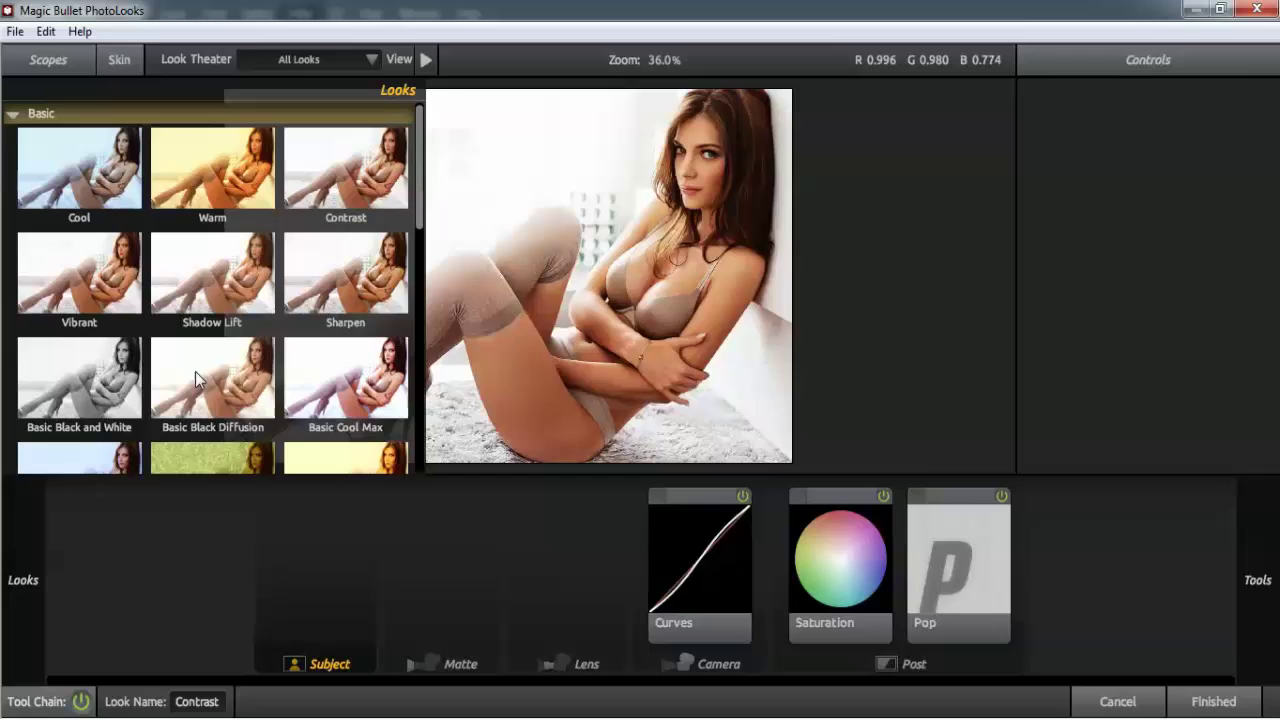
click(339, 373)
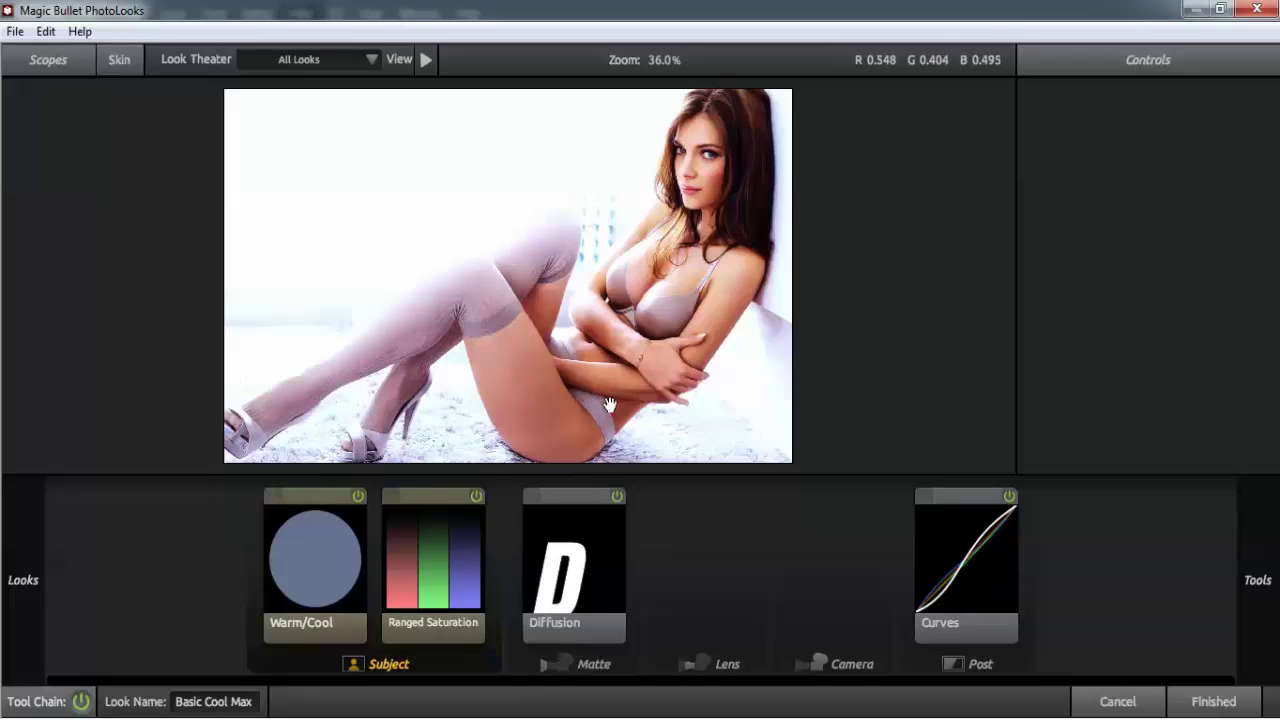
Step: Drag points on the Curves tool's tone curve to alter the contrast
click(941, 560)
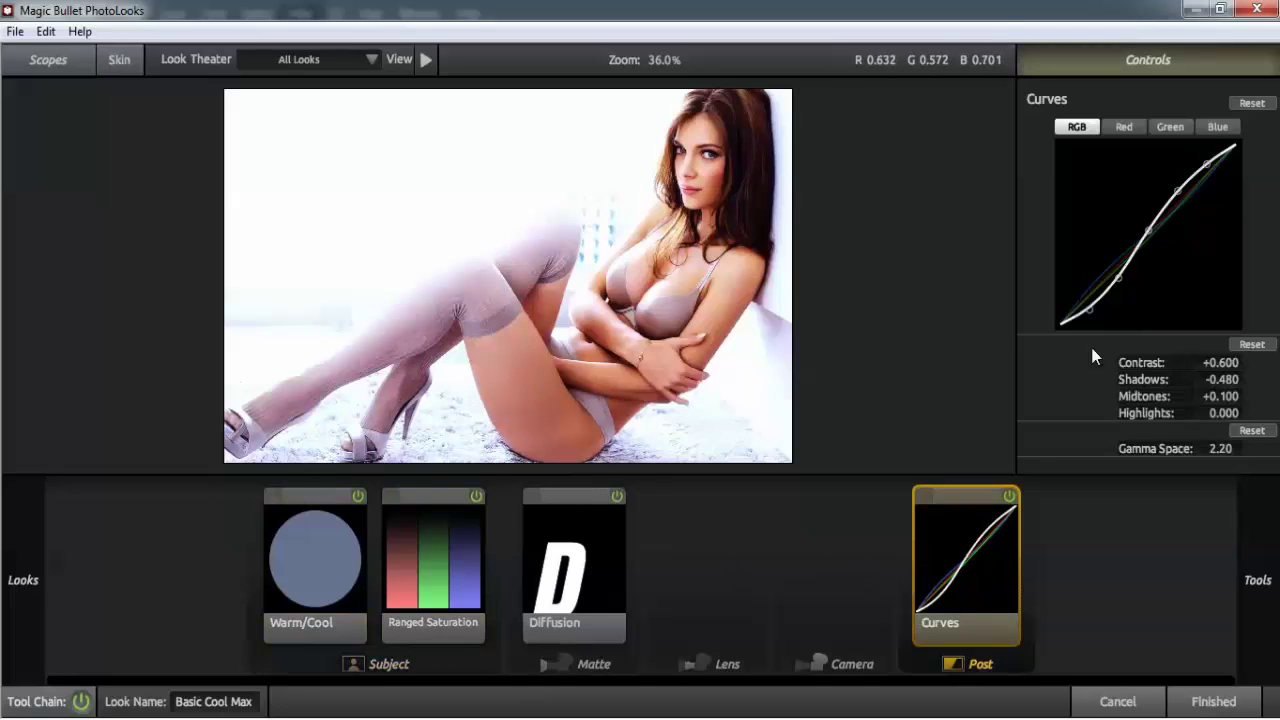
drag(1119, 284, 1089, 300)
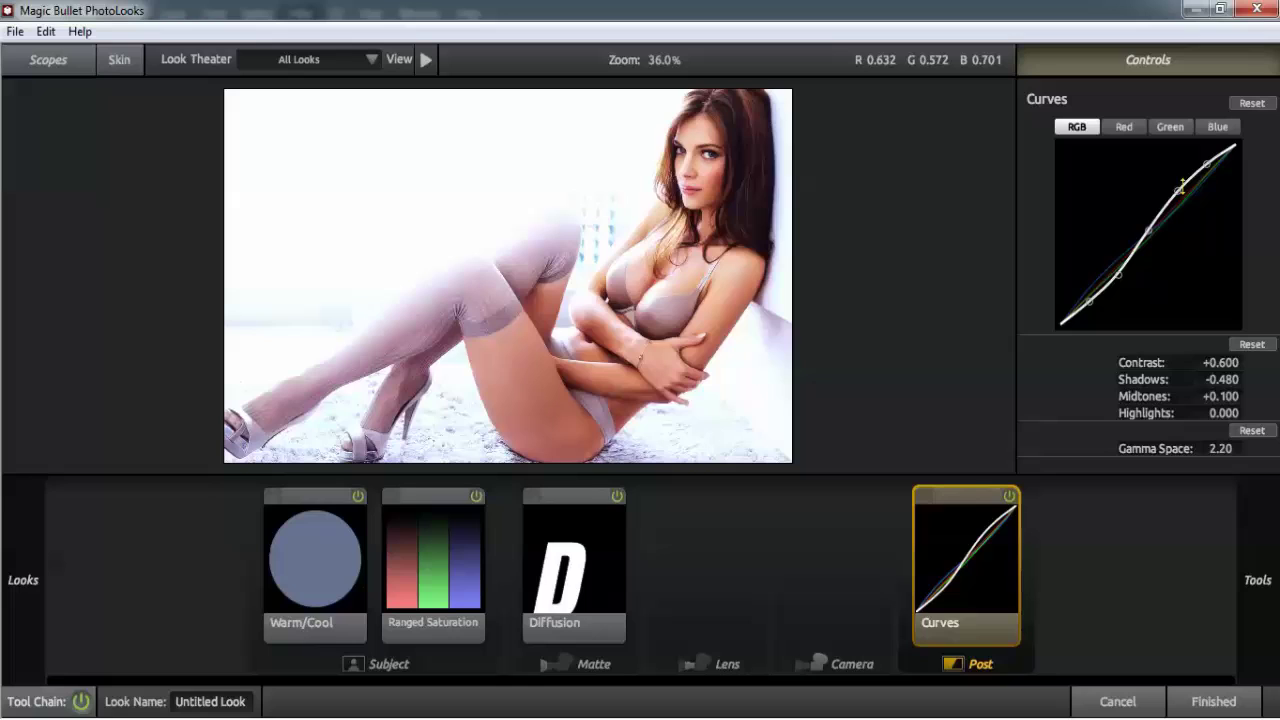
drag(1182, 187, 1182, 188)
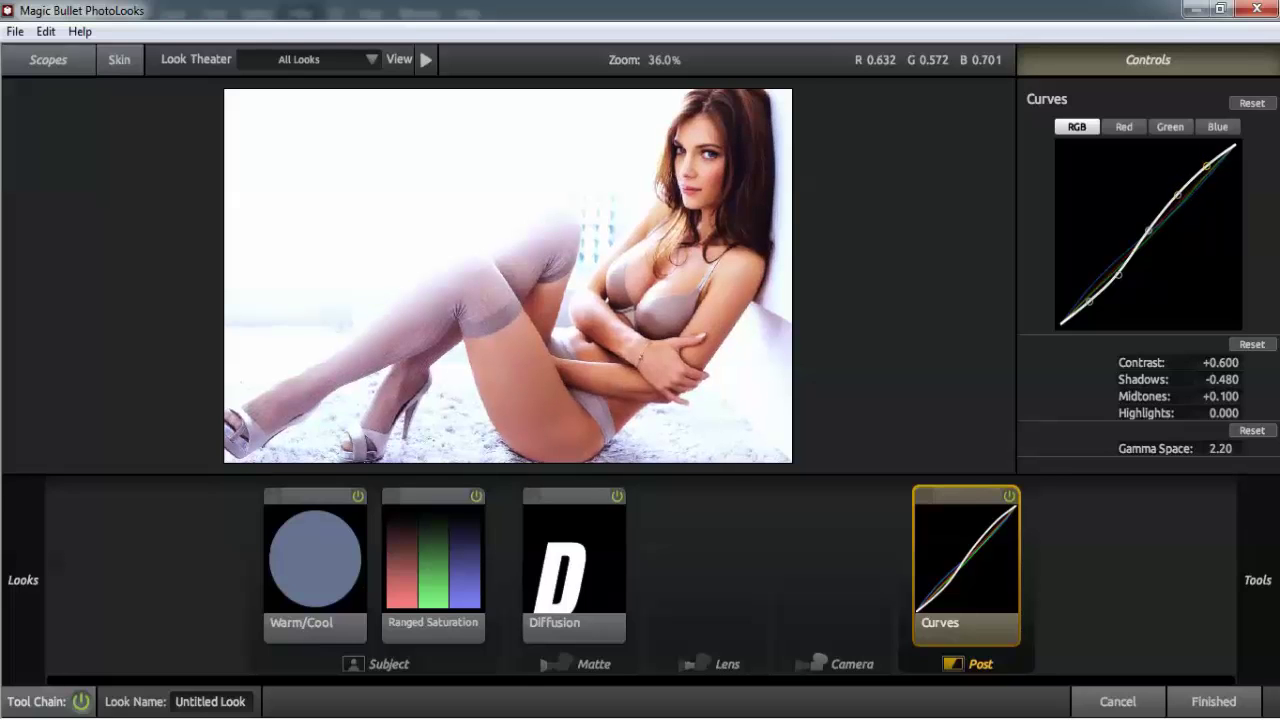
Step: Shift the Ranged Saturation component balance, then reset shadow saturation to 100% and the balance
click(443, 585)
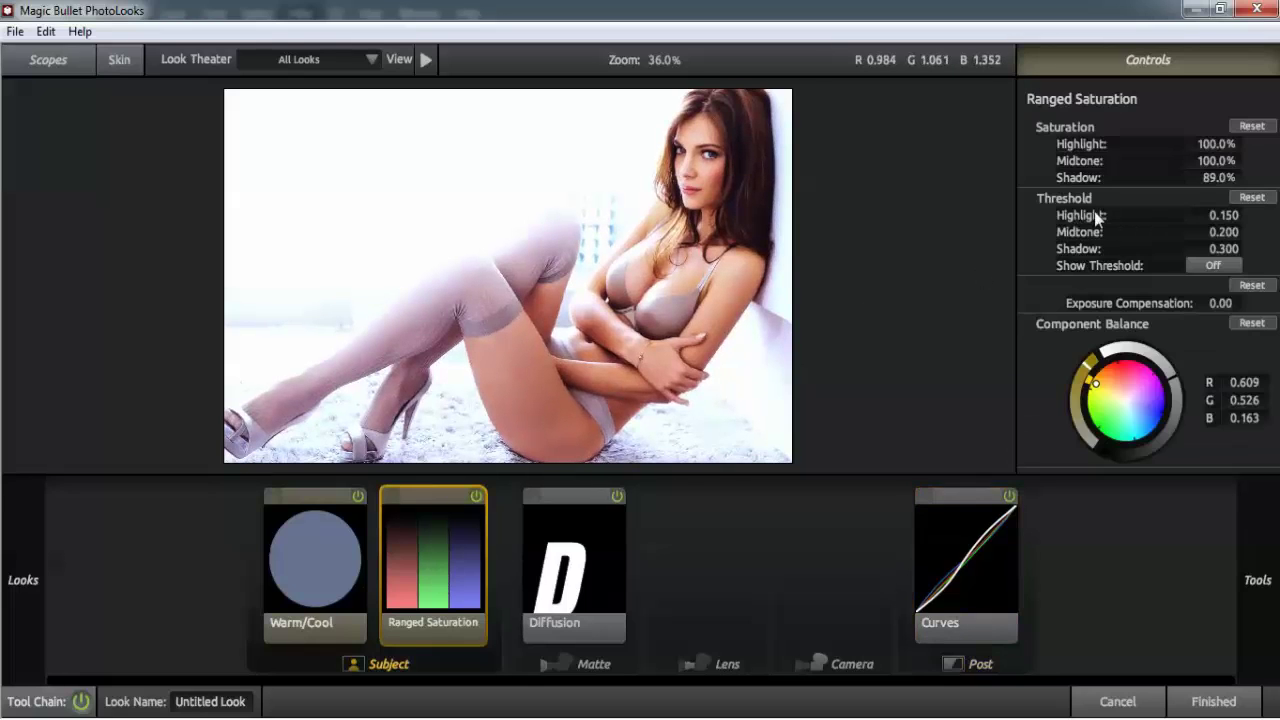
mouse_move(1097, 381)
mouse_down()
mouse_move(1084, 371)
mouse_move(1102, 386)
mouse_up()
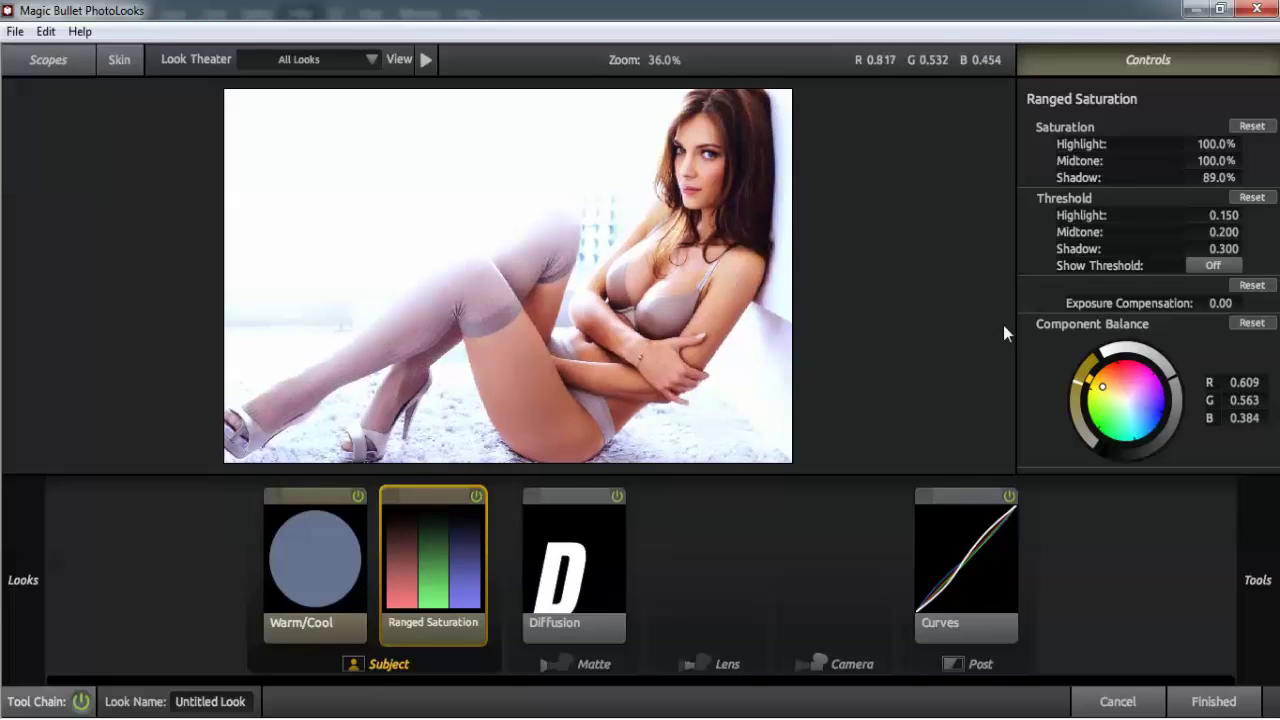
drag(1099, 386, 1102, 385)
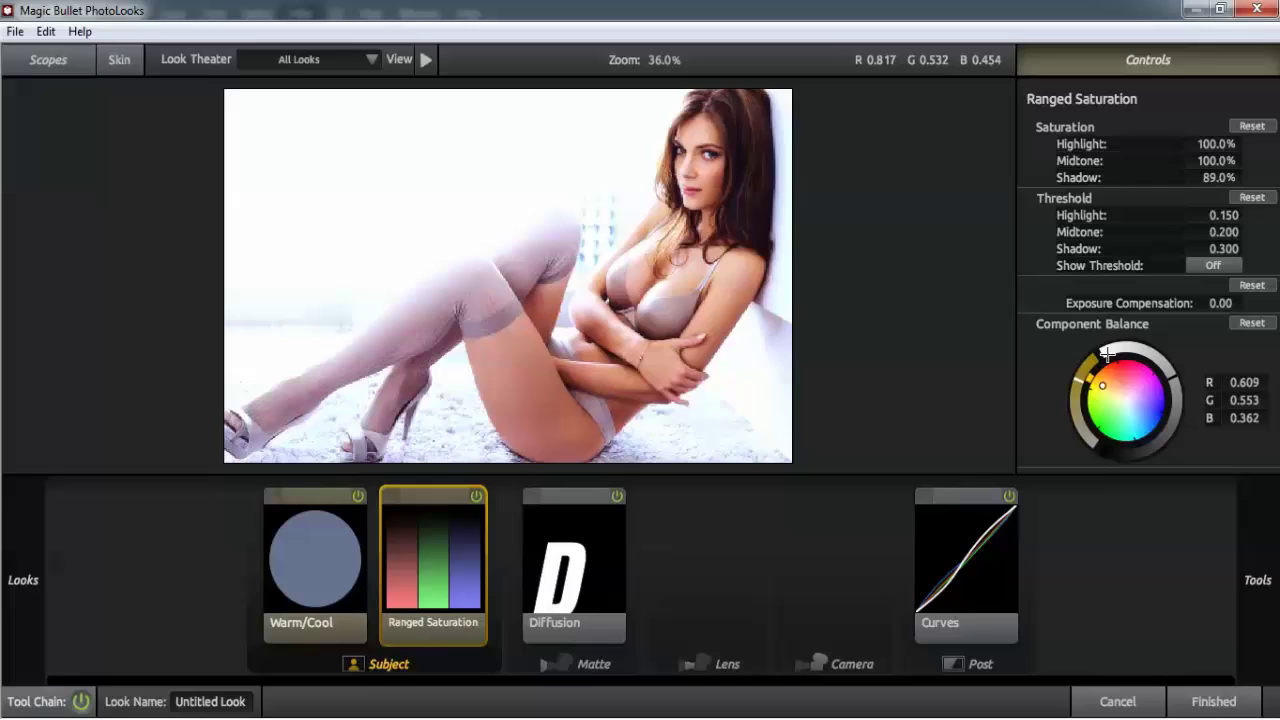
click(1251, 126)
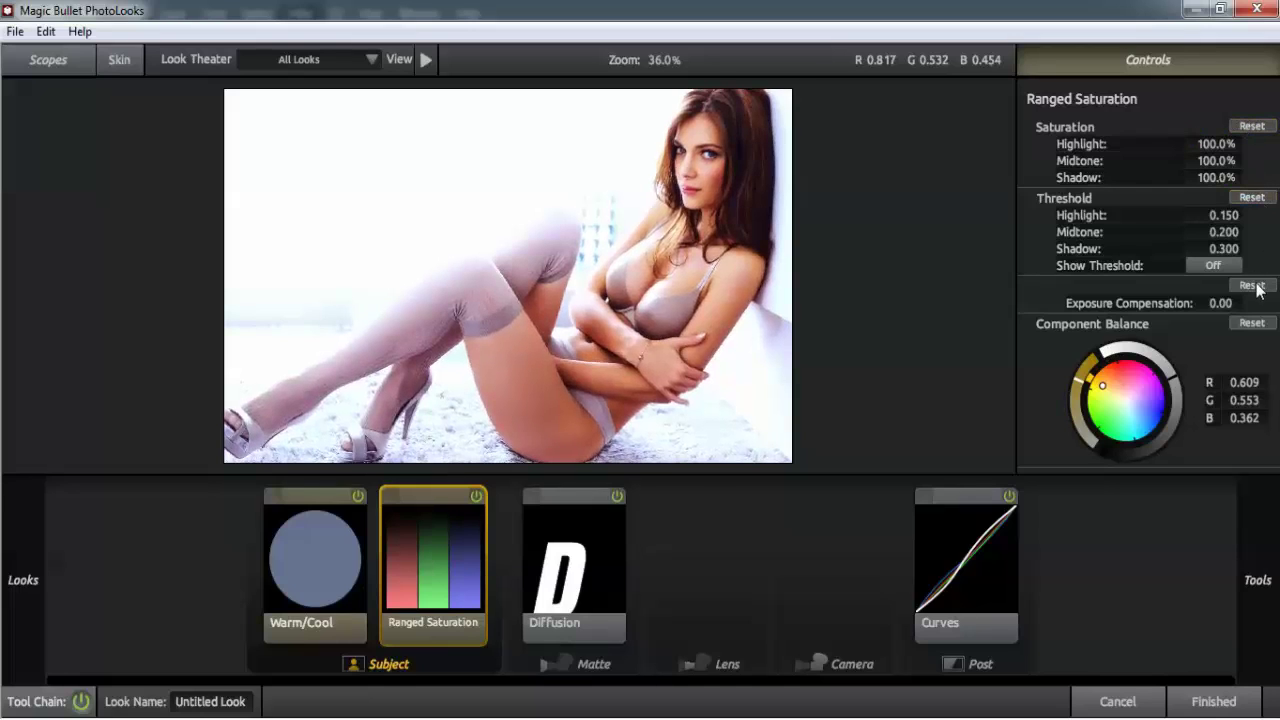
click(1252, 322)
Step: Expand the Cinematic looks and try Mexicali, then Warm and Fuzzy
mouse_move(3, 175)
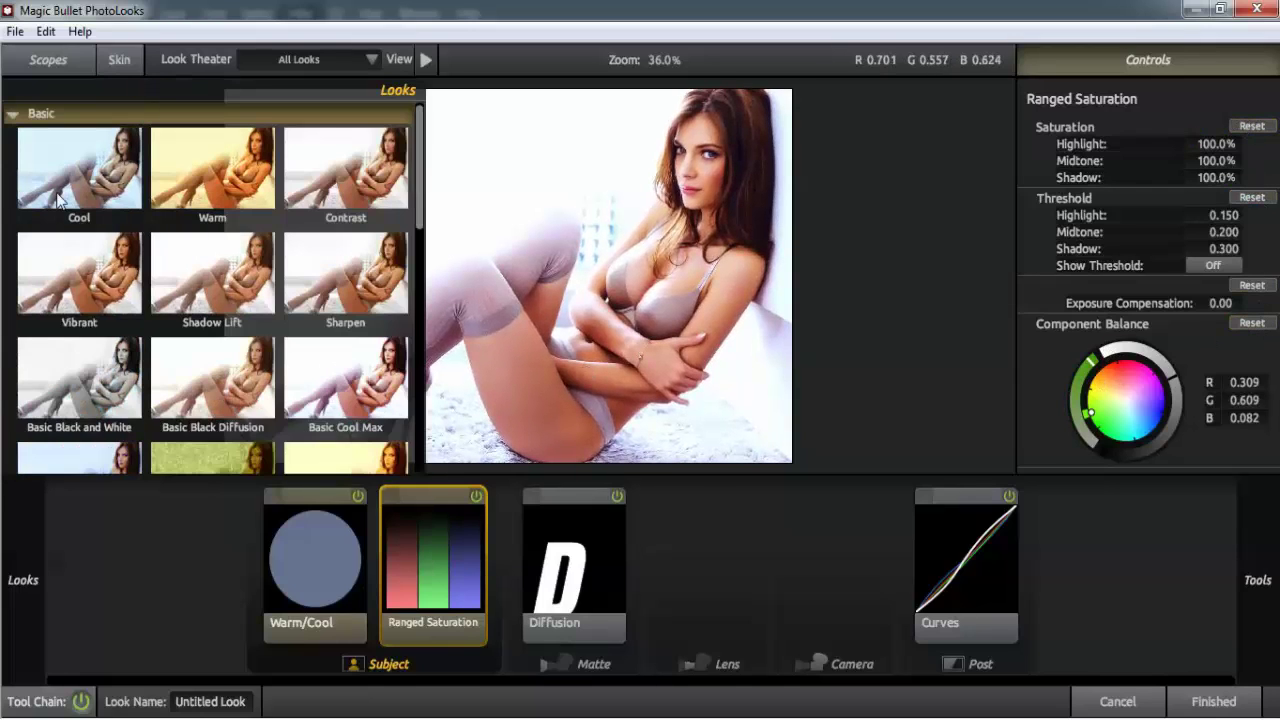
drag(421, 196, 397, 153)
click(14, 113)
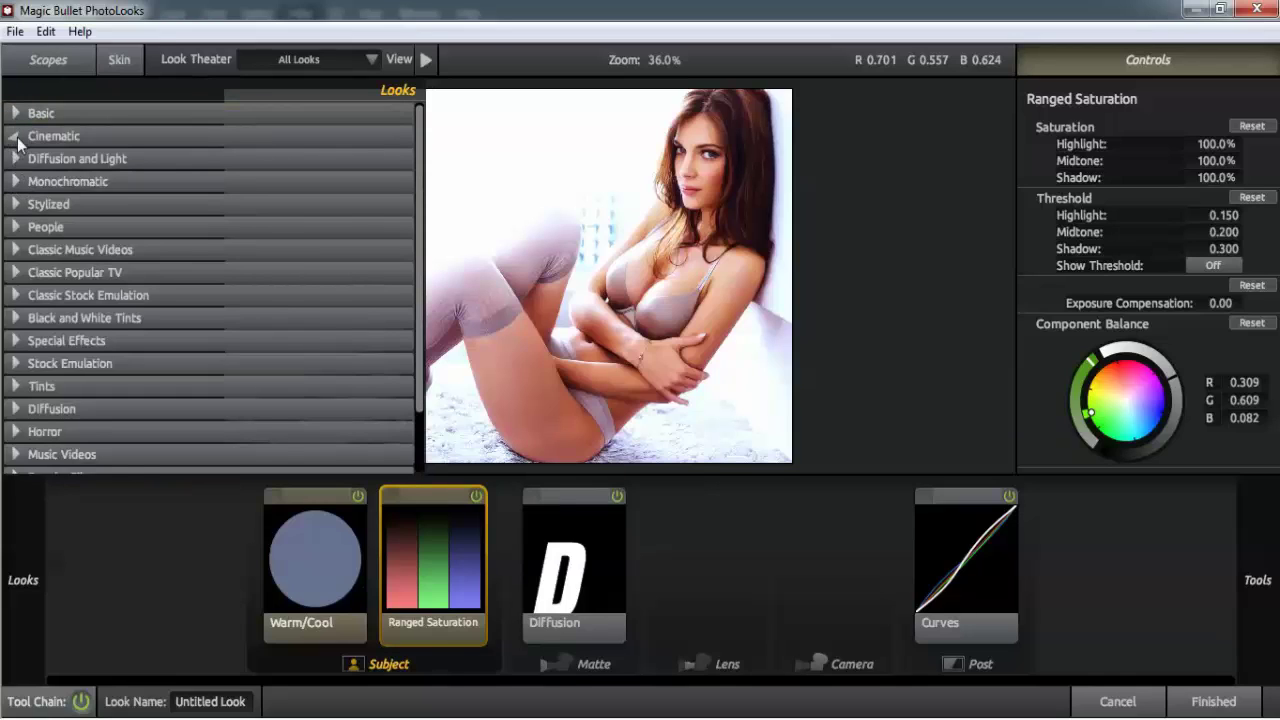
click(17, 138)
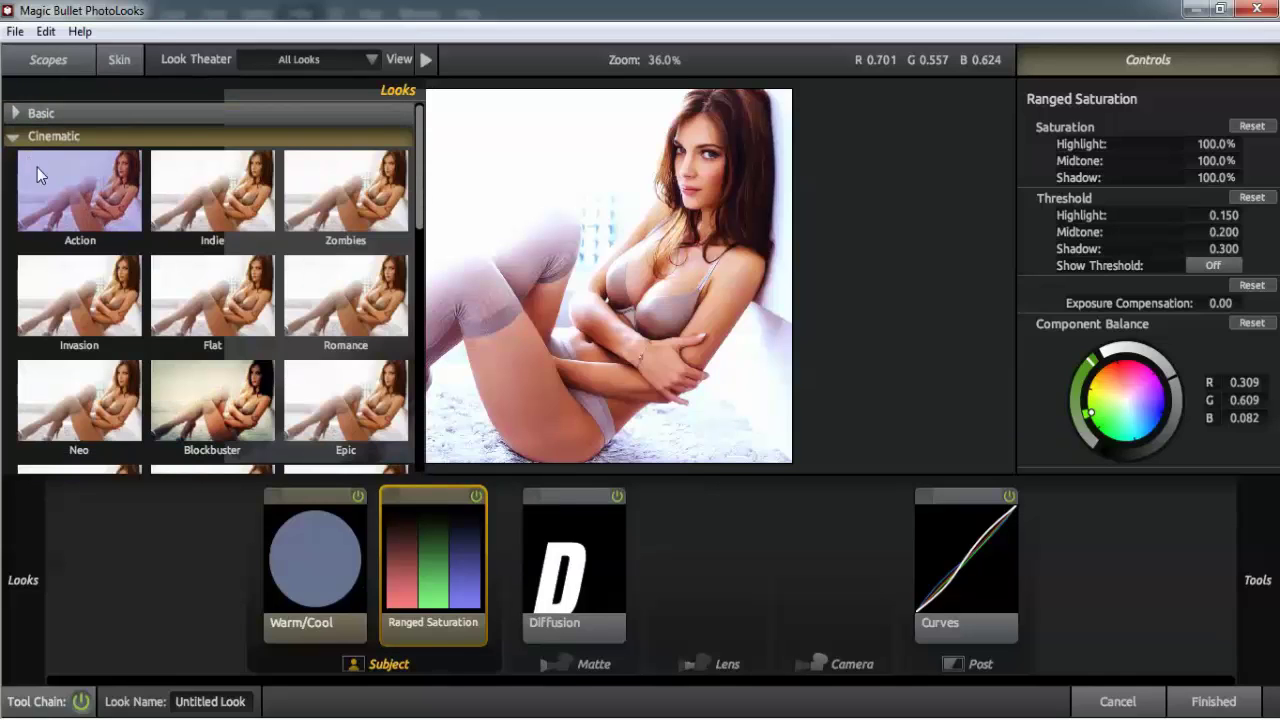
drag(422, 176, 405, 262)
click(341, 237)
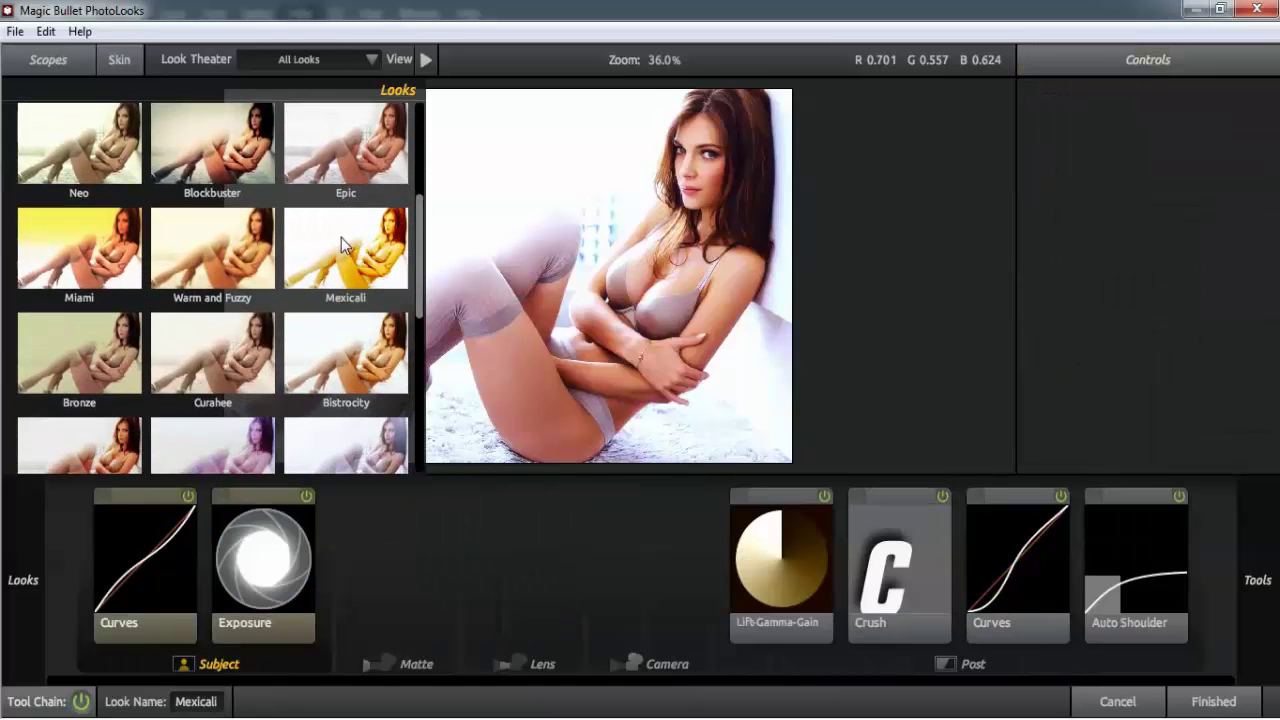
click(260, 251)
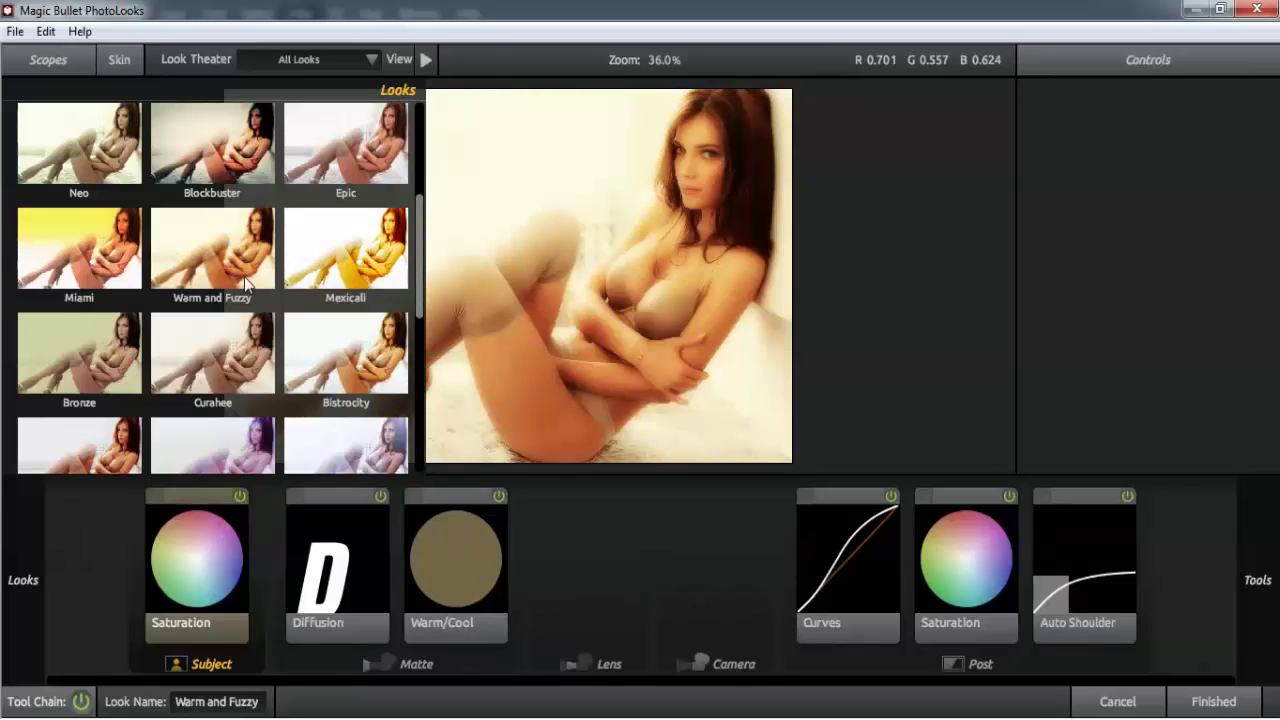
Step: Collapse Cinematic, browse Stylized and Classic Popular TV, and apply Crime Scene Alternate
scroll(245, 285, up, 1)
scroll(73, 171, up, 2)
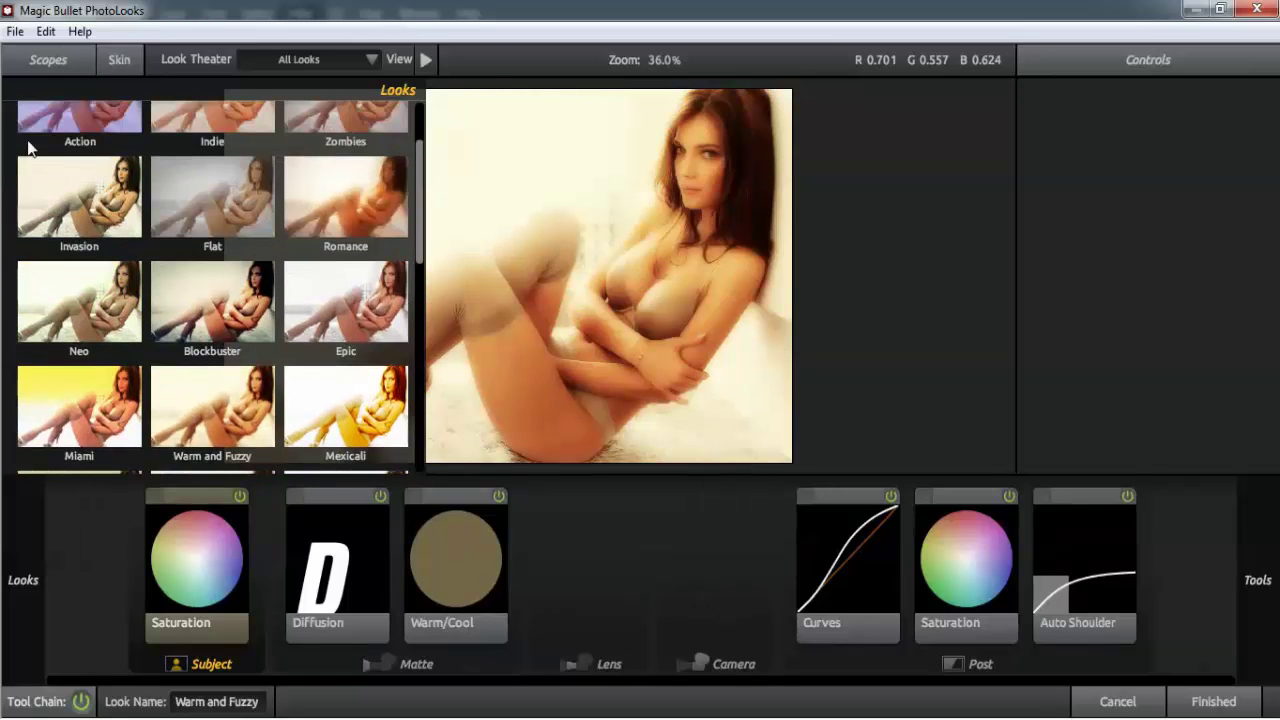
scroll(28, 148, up, 3)
click(22, 138)
scroll(36, 212, down, 1)
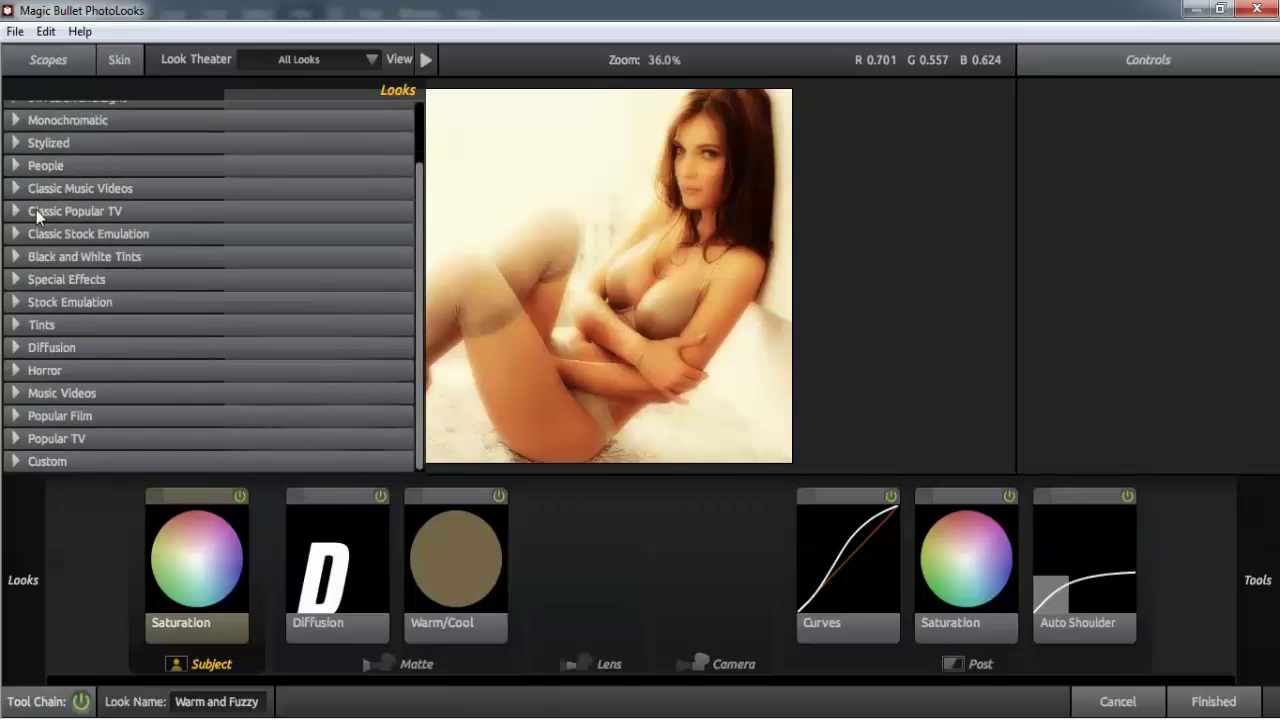
click(15, 146)
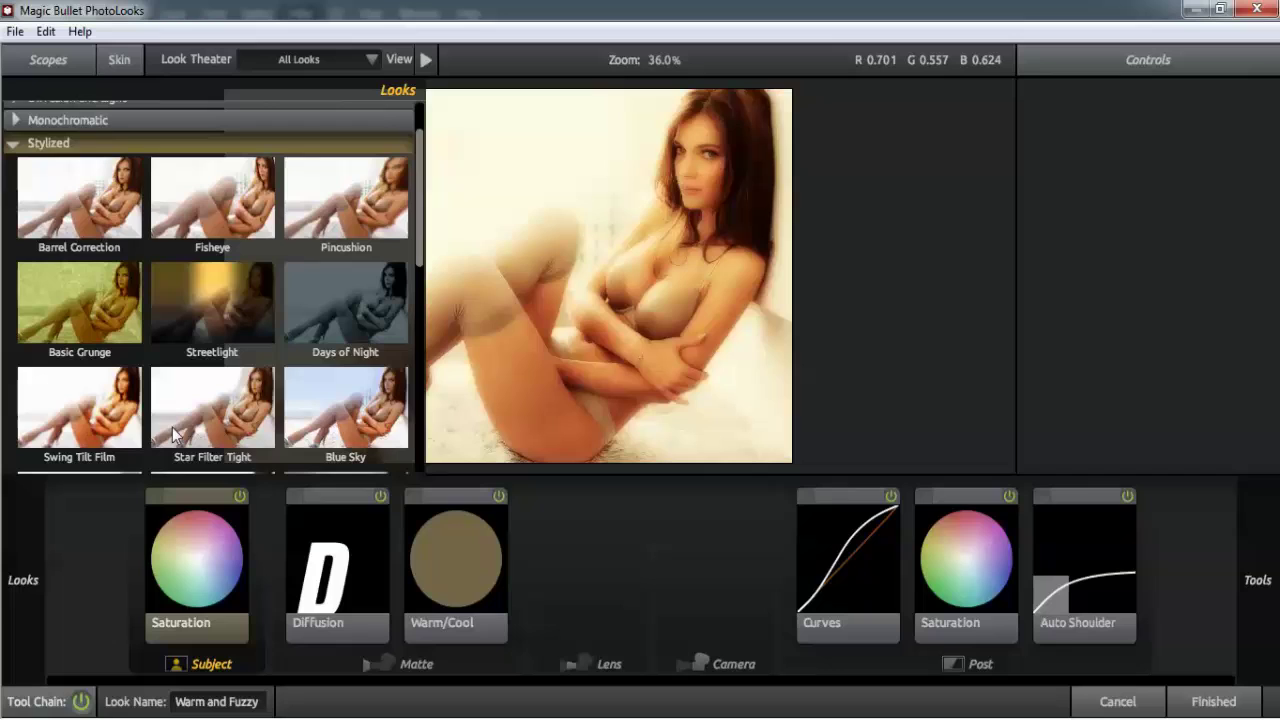
scroll(121, 340, down, 1)
scroll(121, 340, down, 2)
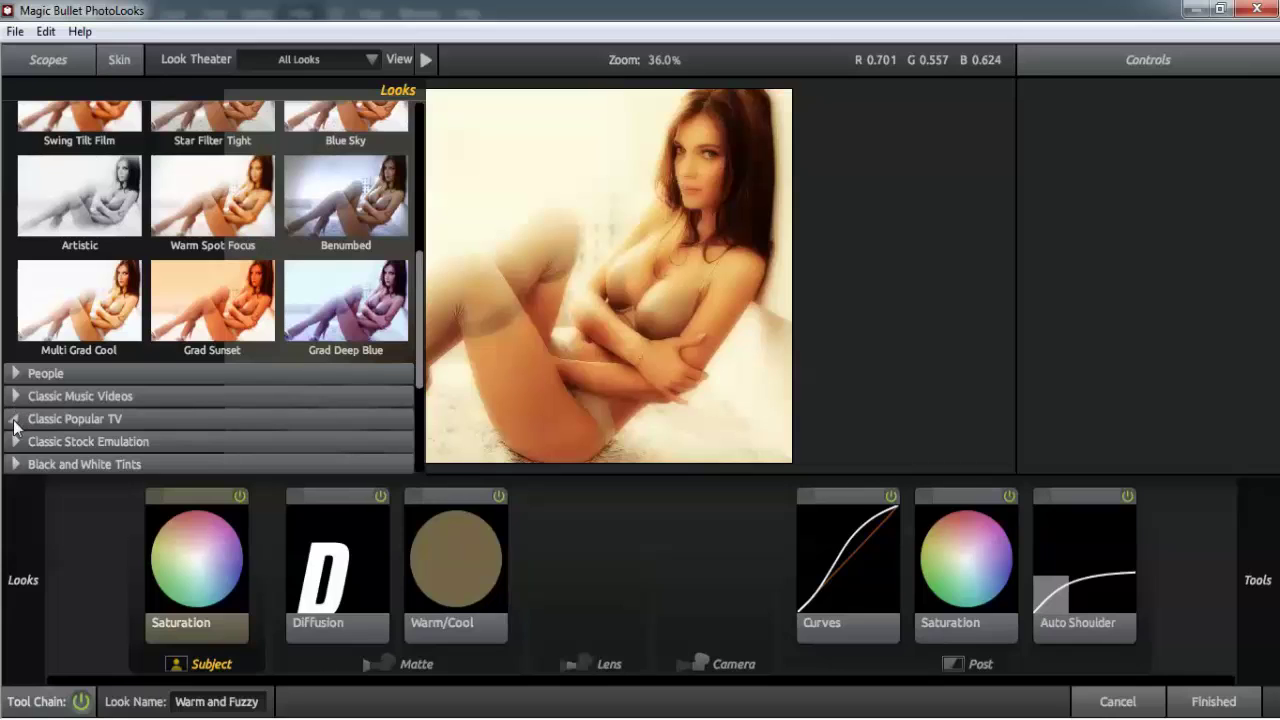
click(14, 424)
scroll(183, 326, down, 1)
scroll(250, 314, down, 1)
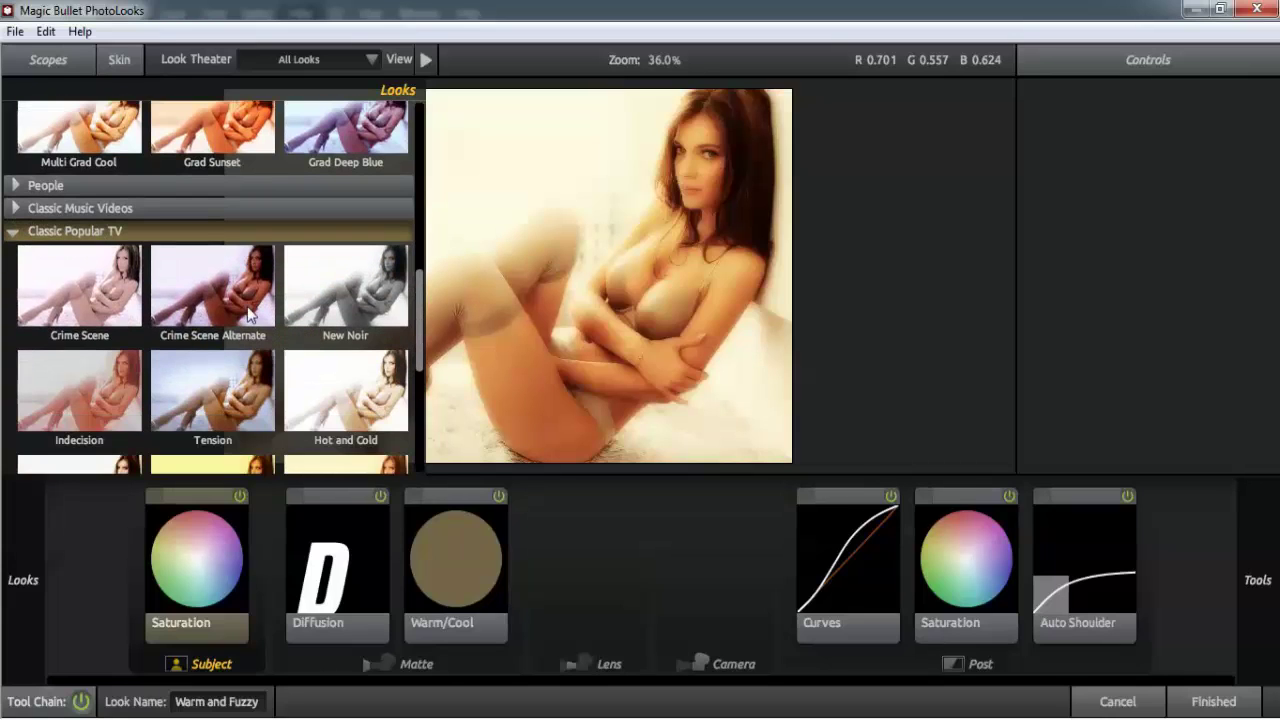
click(206, 278)
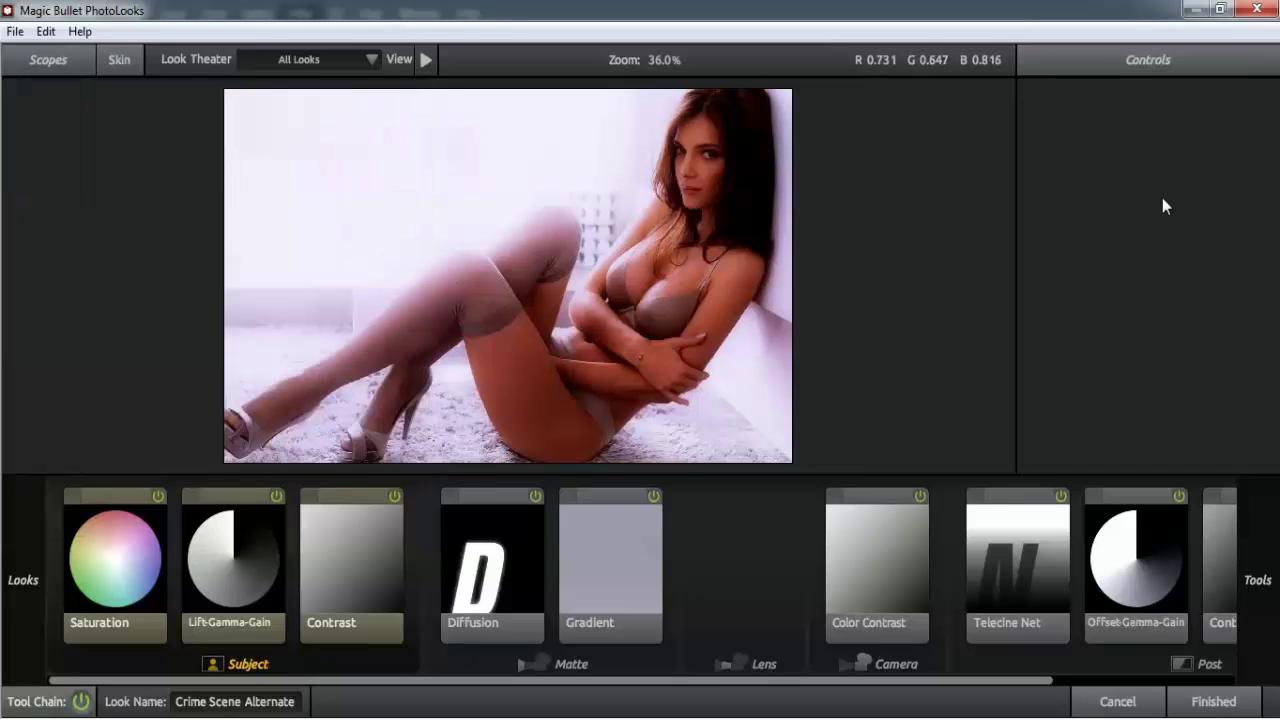
Step: Add a Color Filter tool to the Matte stage of the look's tool chain
mouse_move(1257, 580)
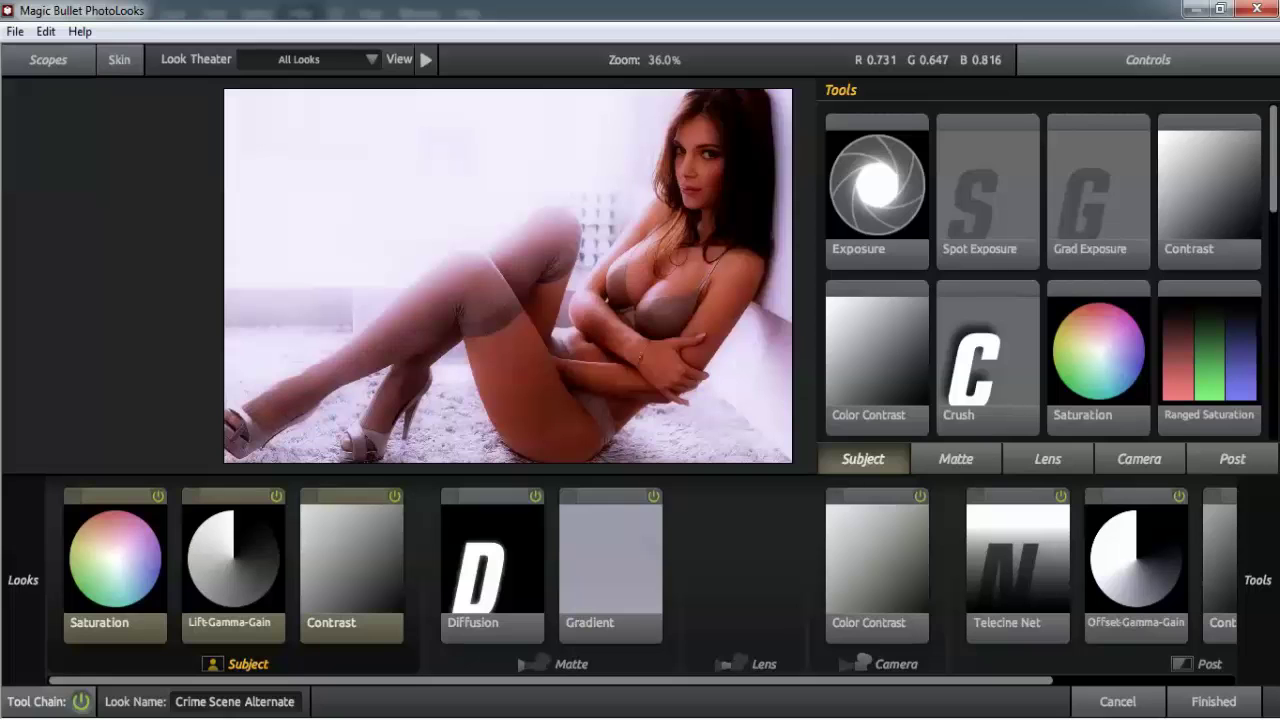
drag(1274, 190, 1260, 408)
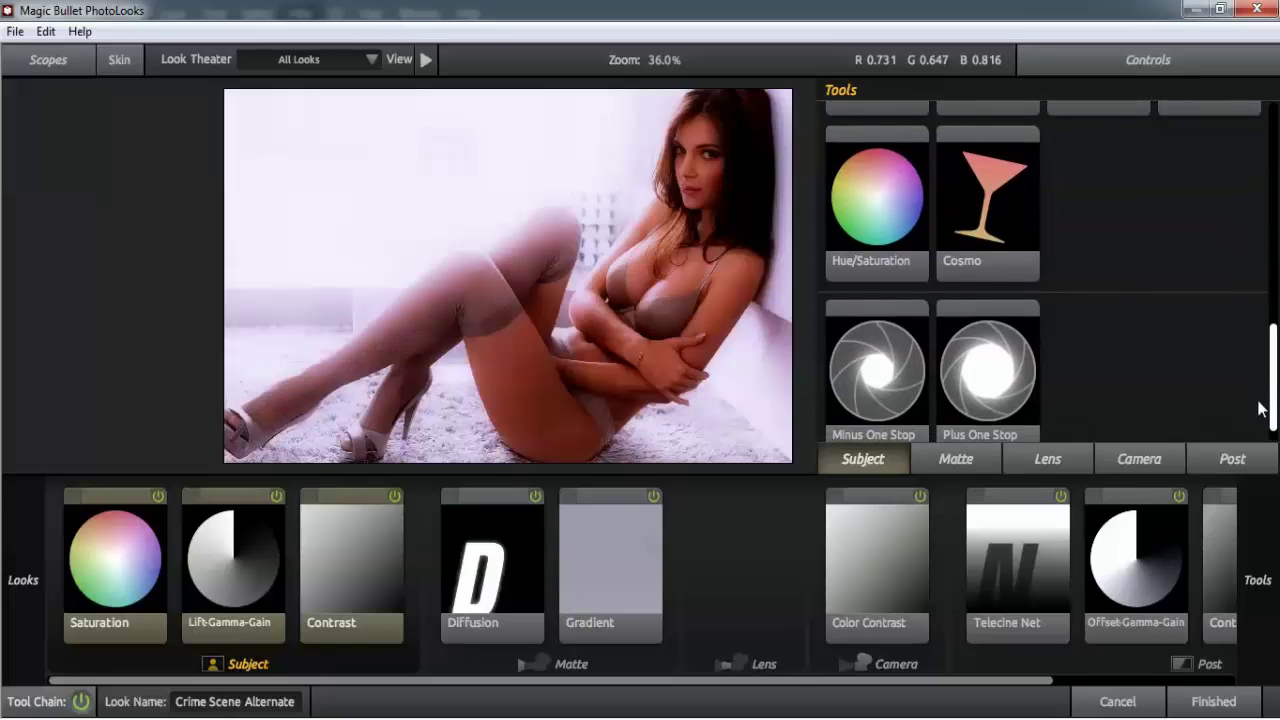
scroll(1155, 260, up, 10)
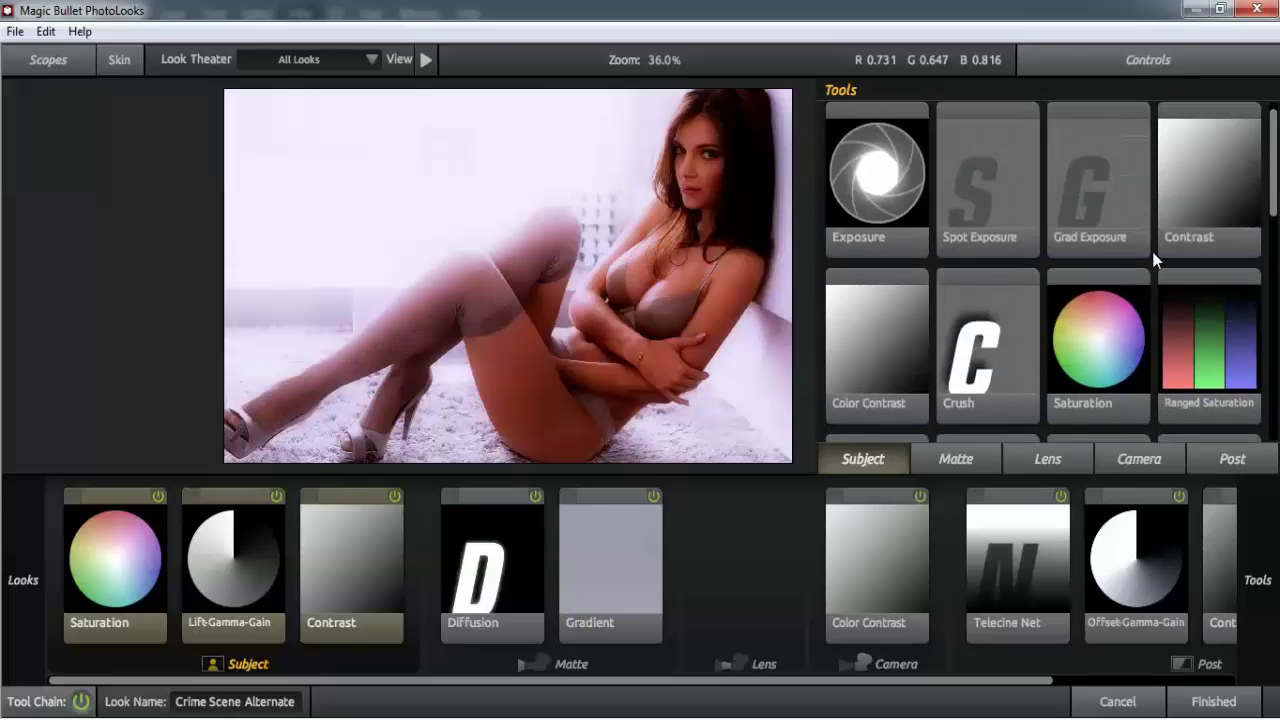
click(955, 458)
click(1049, 458)
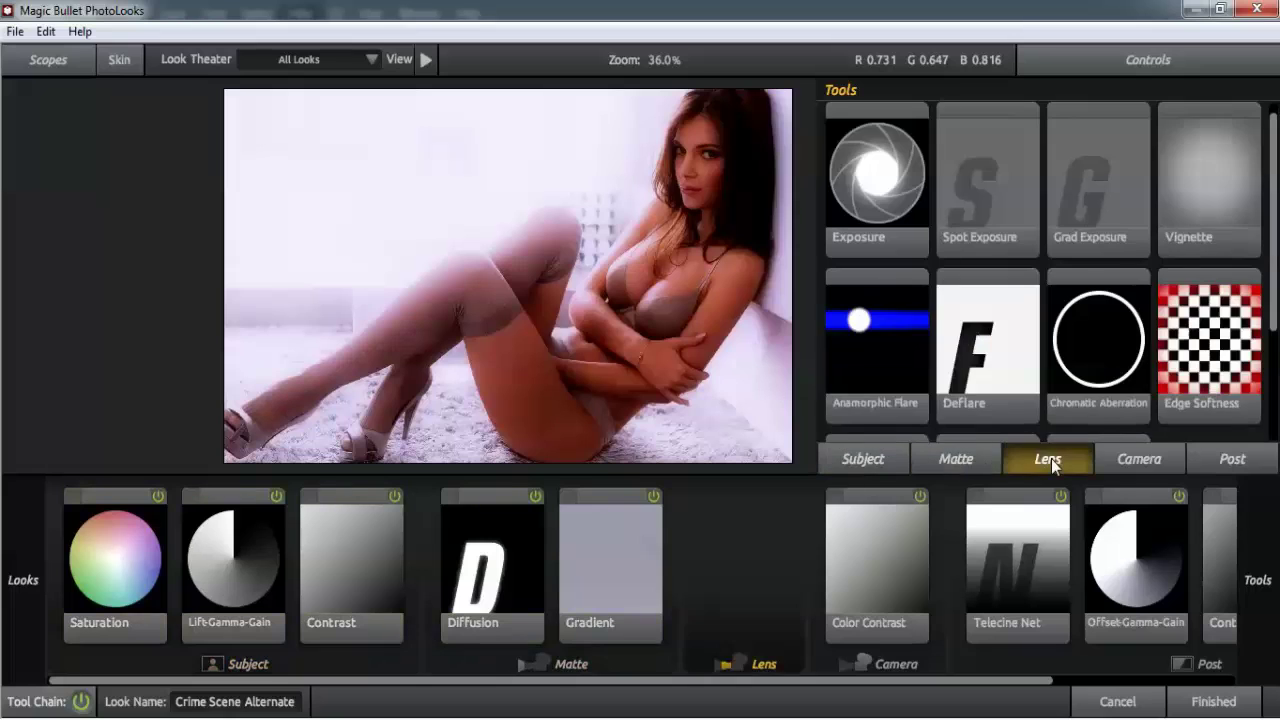
click(963, 458)
drag(887, 377, 747, 589)
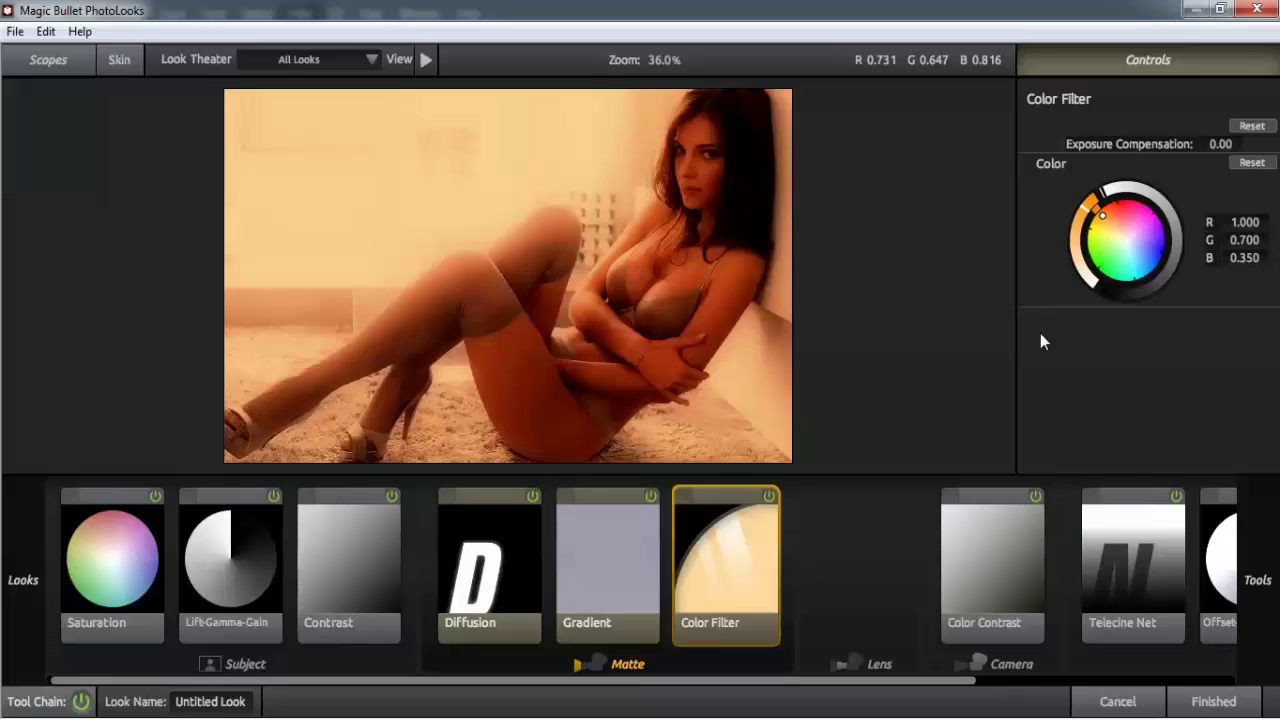
Step: Tune the Color Filter colour to R 0.861, G 0.999, B 0.914 for a paler tint
drag(1104, 206, 1098, 208)
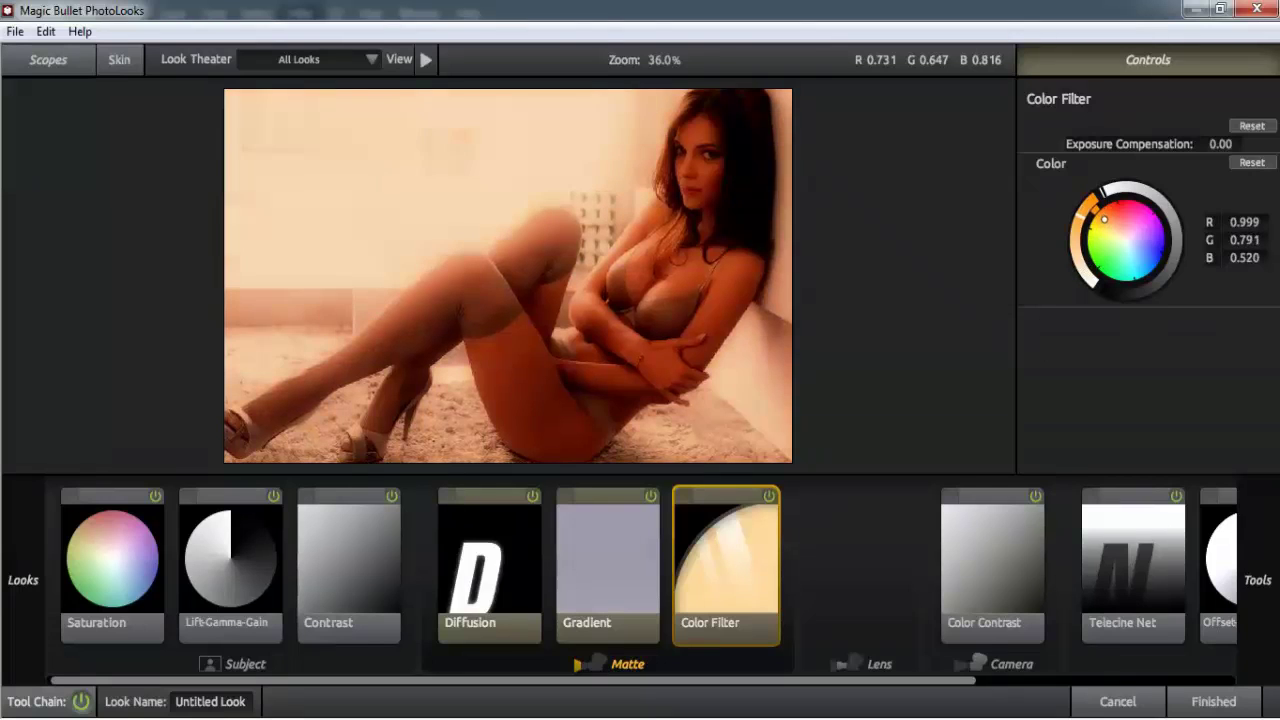
mouse_move(1110, 255)
mouse_down()
mouse_move(1122, 250)
mouse_move(1107, 232)
mouse_move(1140, 230)
mouse_up()
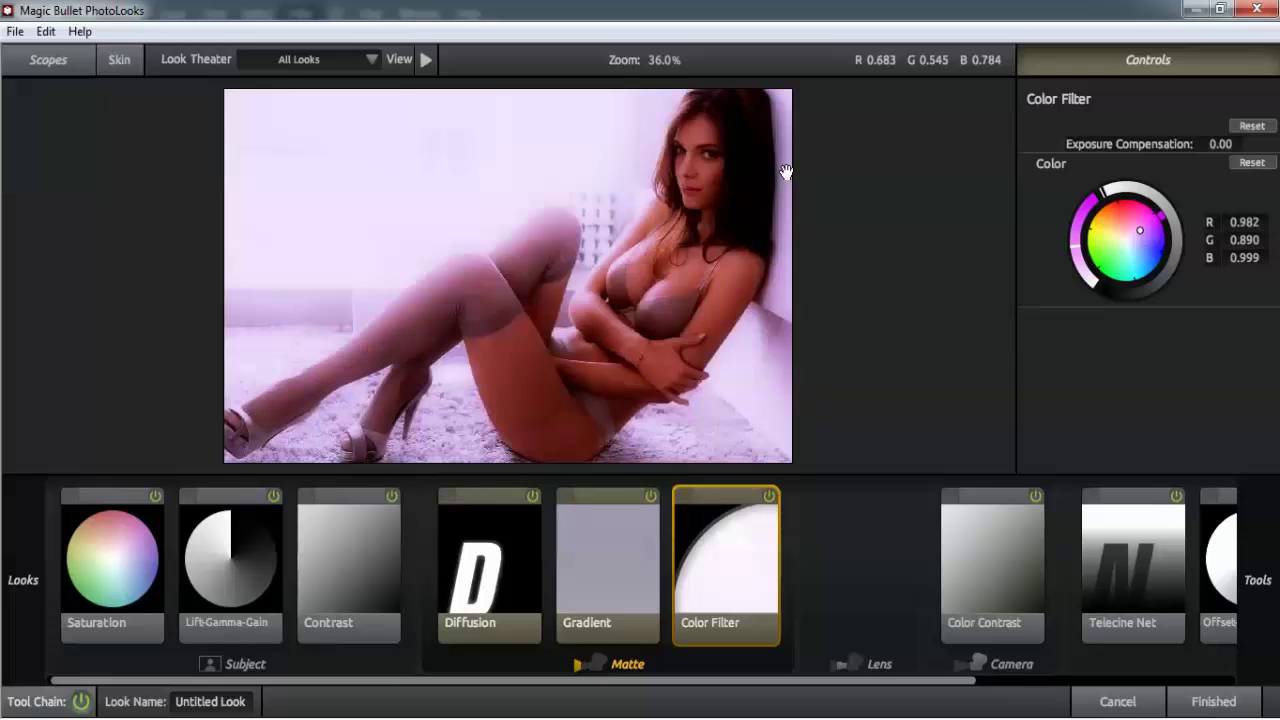
click(1124, 230)
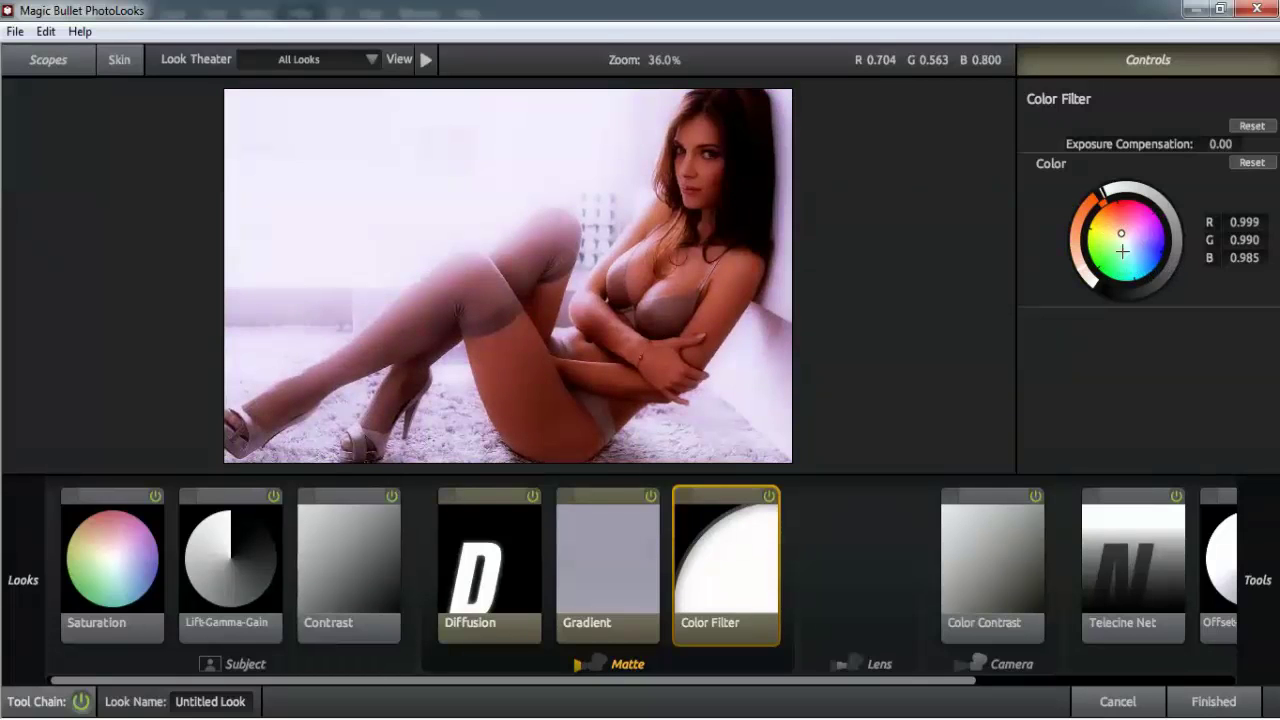
click(1122, 250)
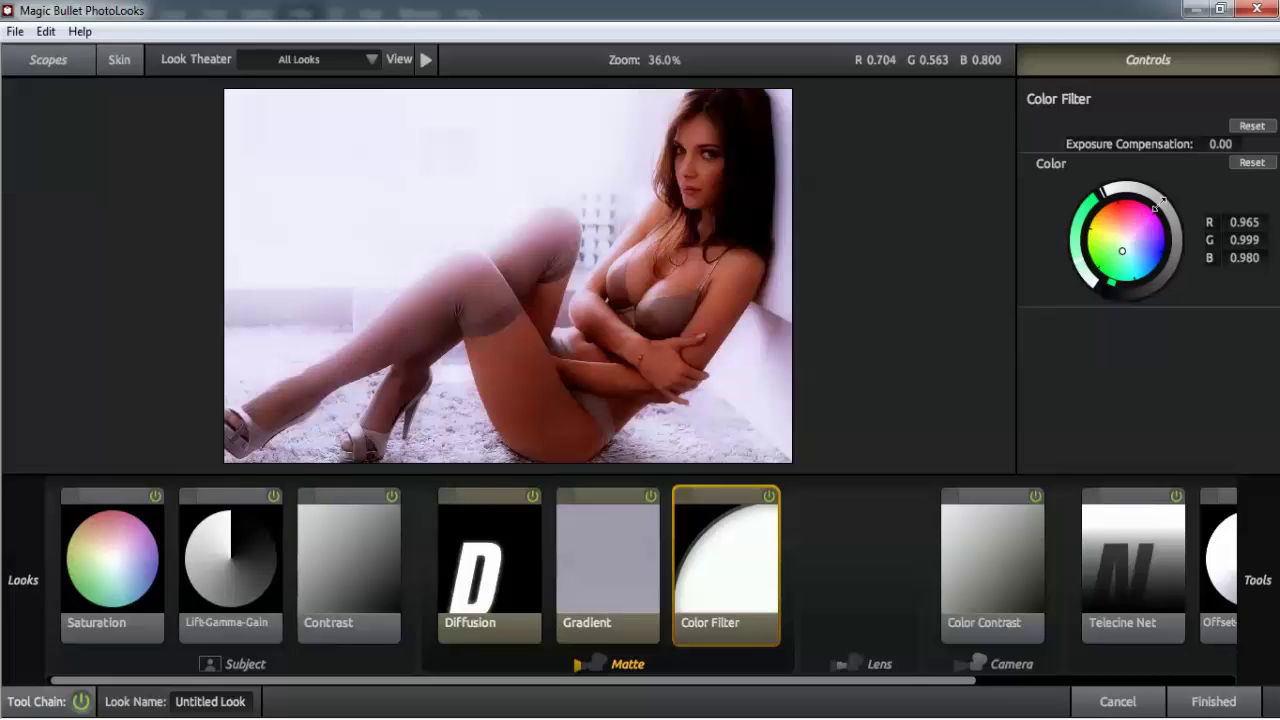
mouse_move(1140, 260)
mouse_down()
mouse_move(1110, 257)
mouse_move(1123, 244)
mouse_move(1129, 273)
mouse_move(1118, 258)
mouse_up()
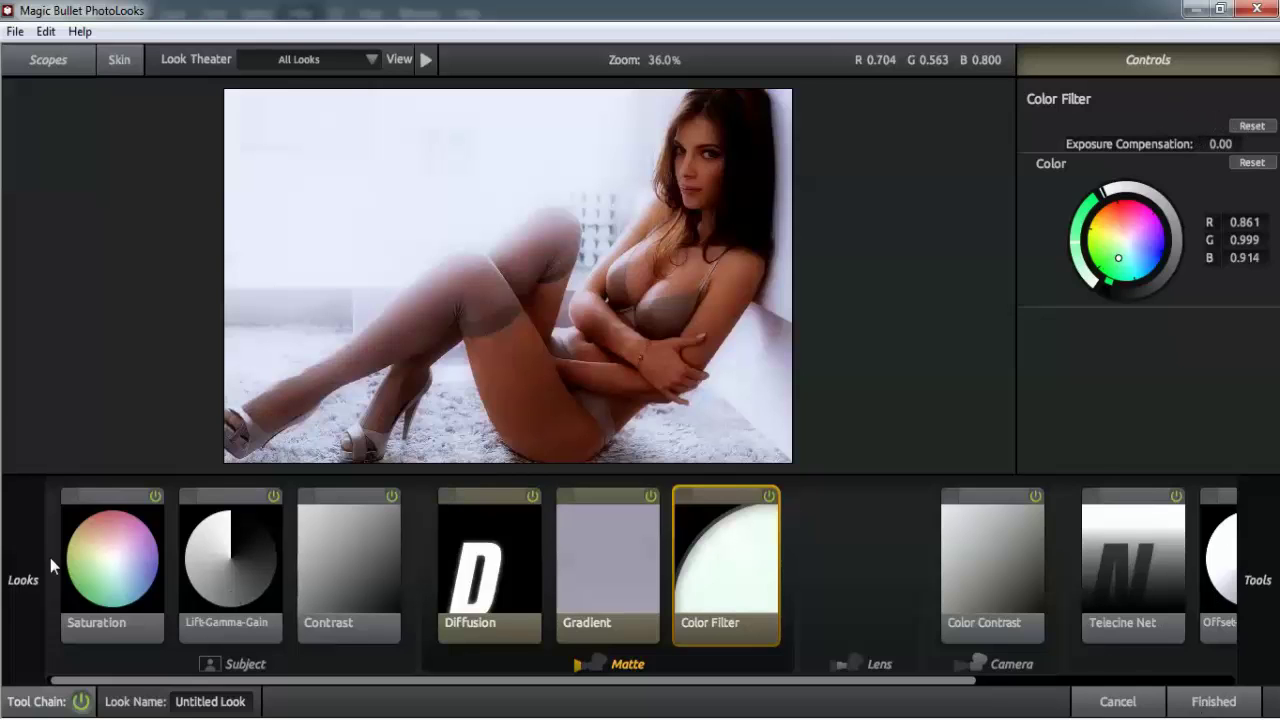
mouse_move(40, 565)
scroll(86, 346, down, 5)
Step: Collapse Classic Popular TV and preview the Horror, Diffusion, Tints and Stock Emulation categories
scroll(86, 338, up, 4)
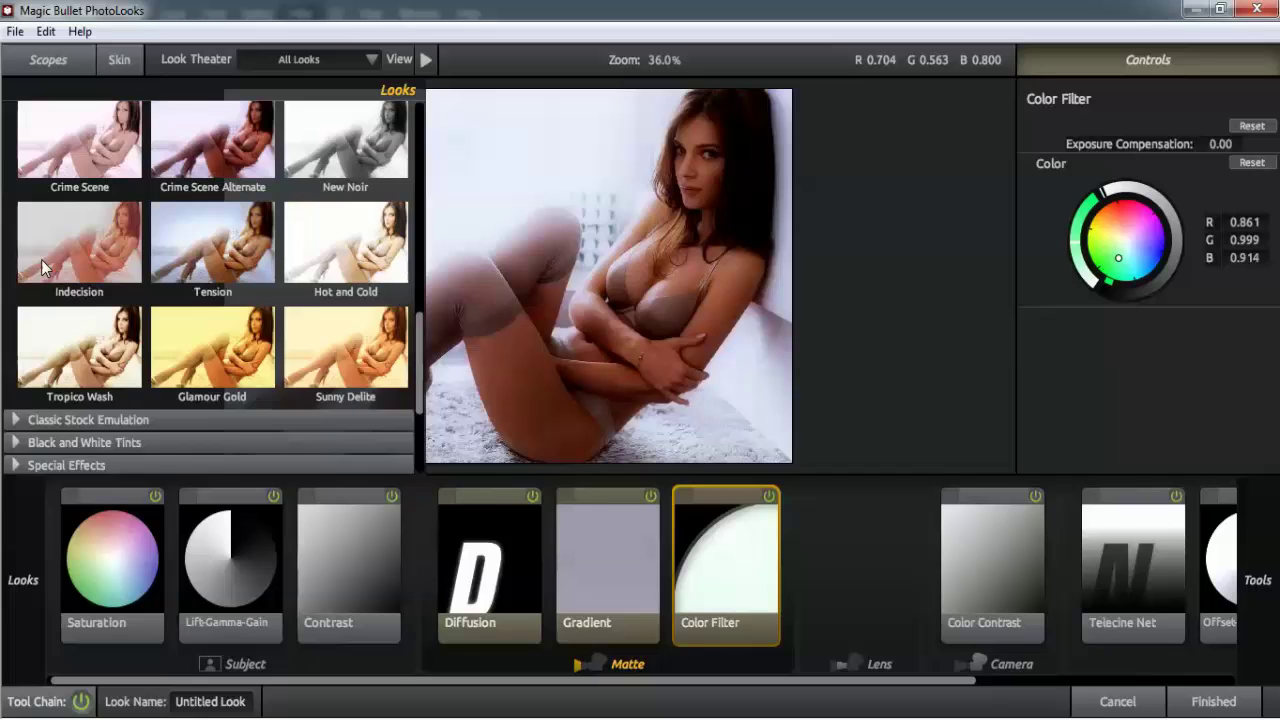
click(13, 203)
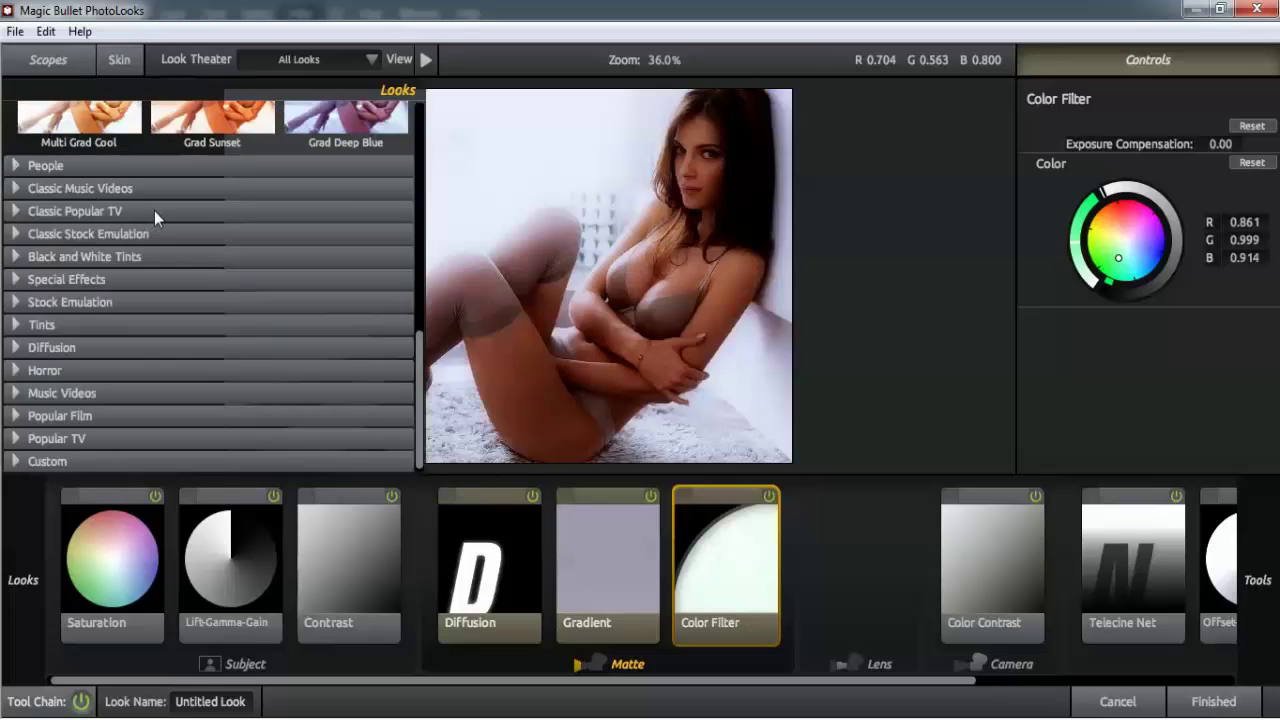
click(14, 371)
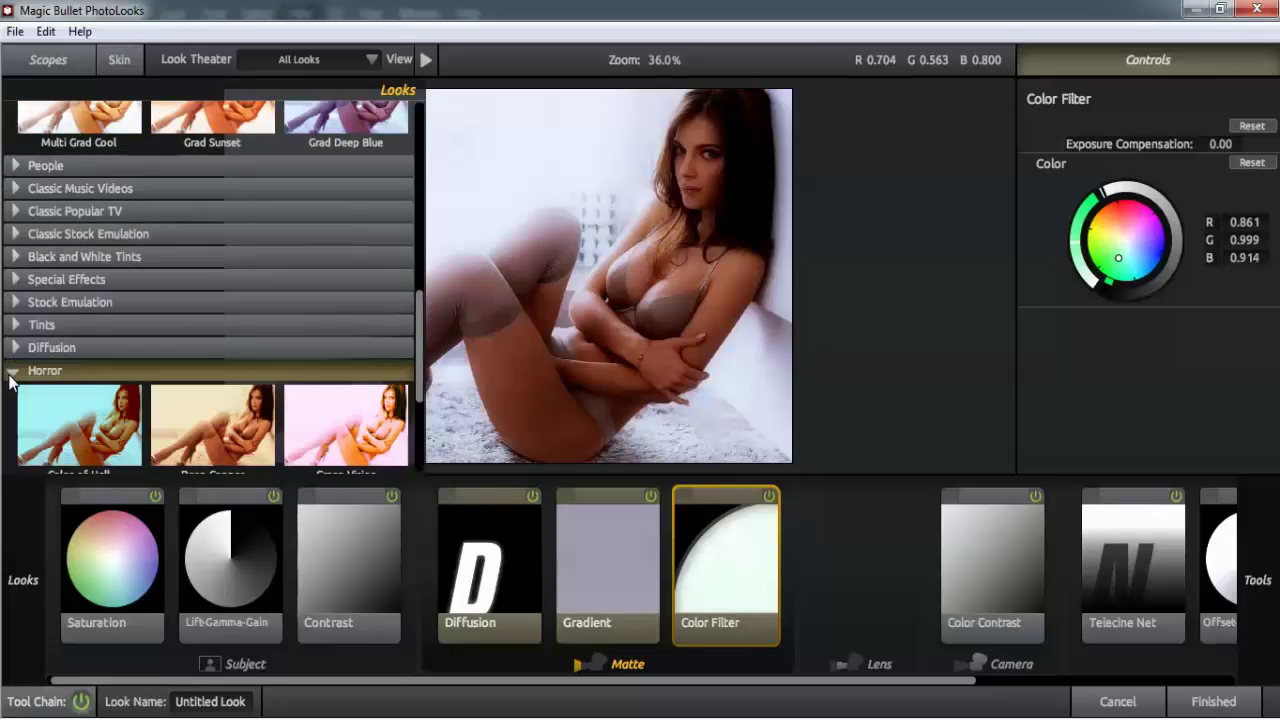
click(14, 371)
click(14, 349)
click(14, 349)
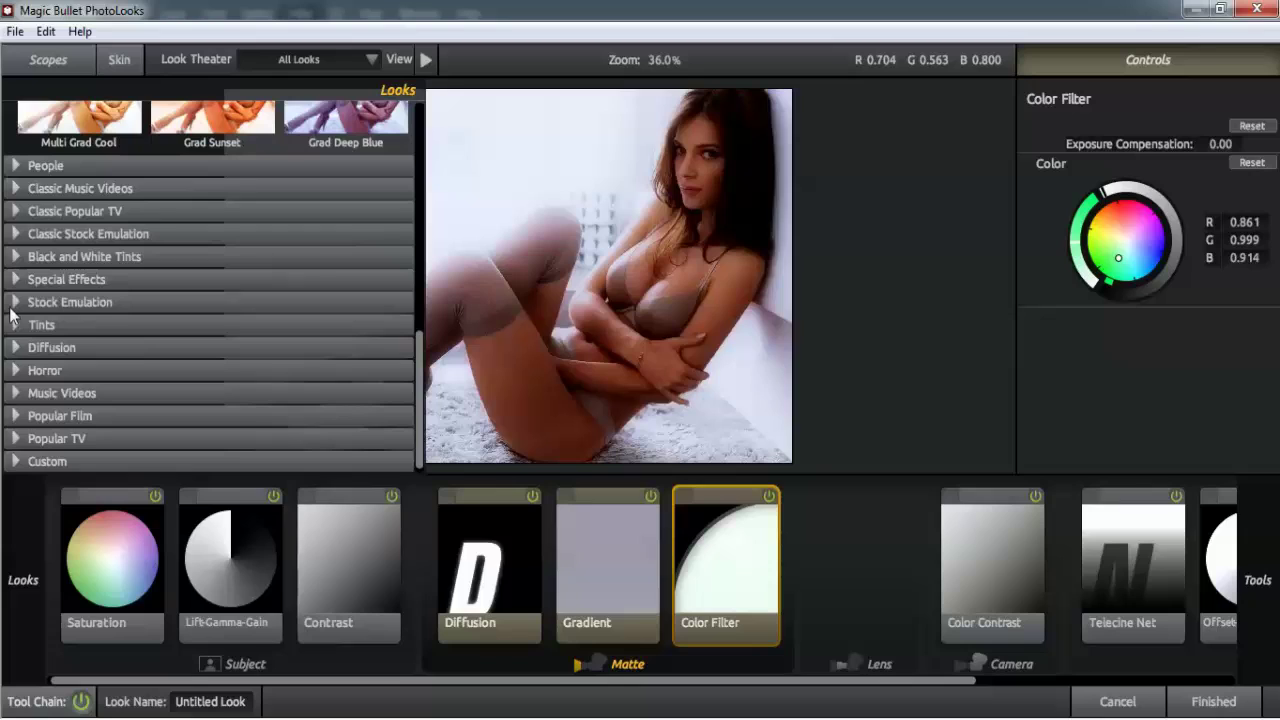
click(14, 326)
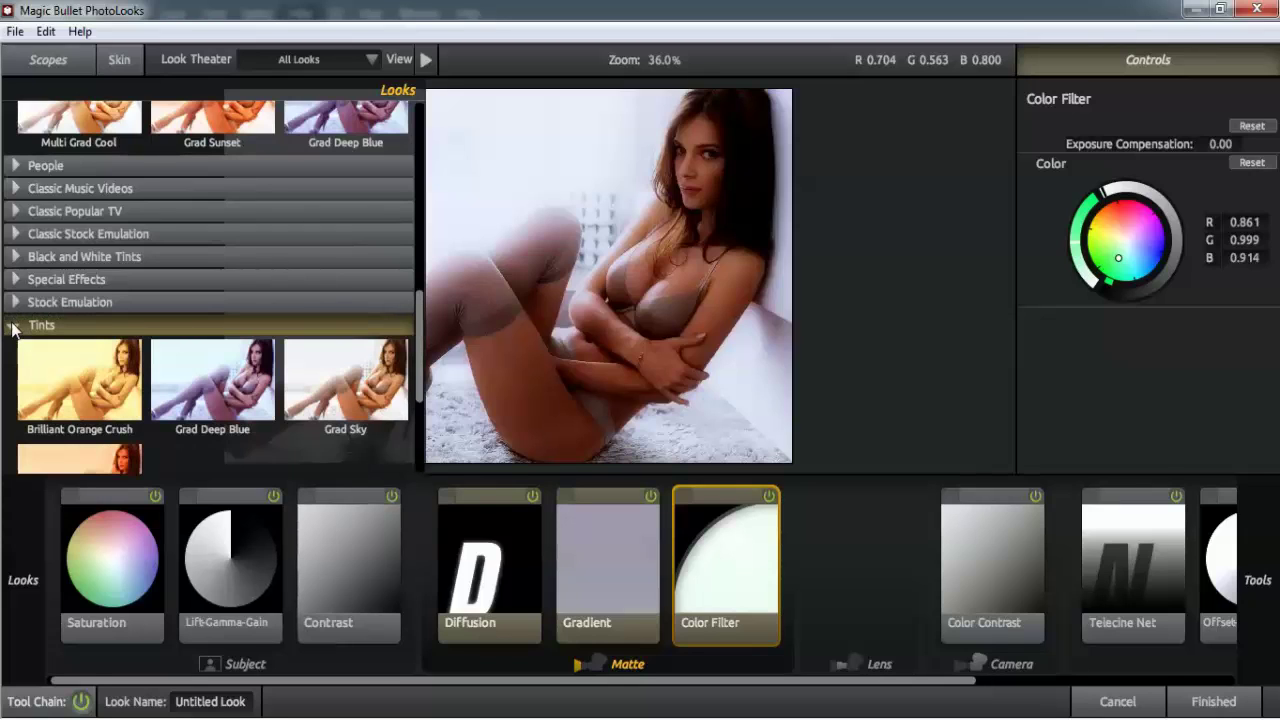
click(13, 327)
click(17, 302)
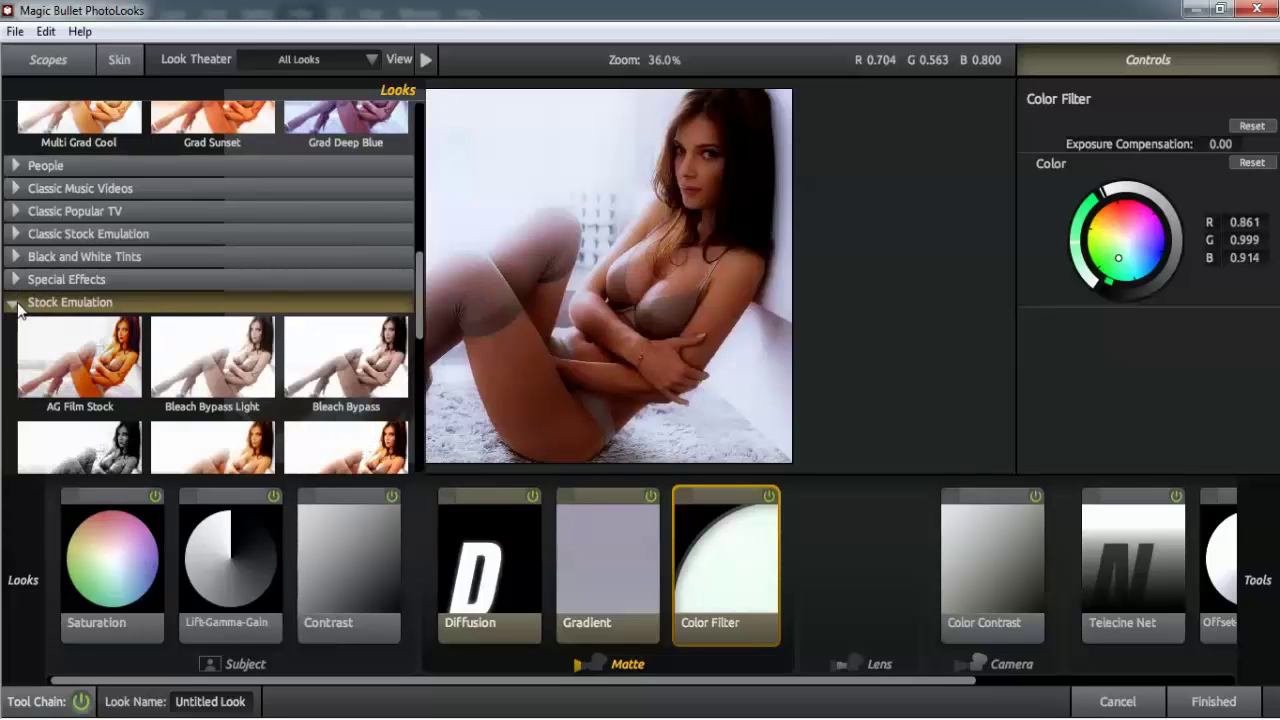
click(15, 300)
Step: Browse the Special Effects and Music Videos looks, then collapse both categories
click(15, 281)
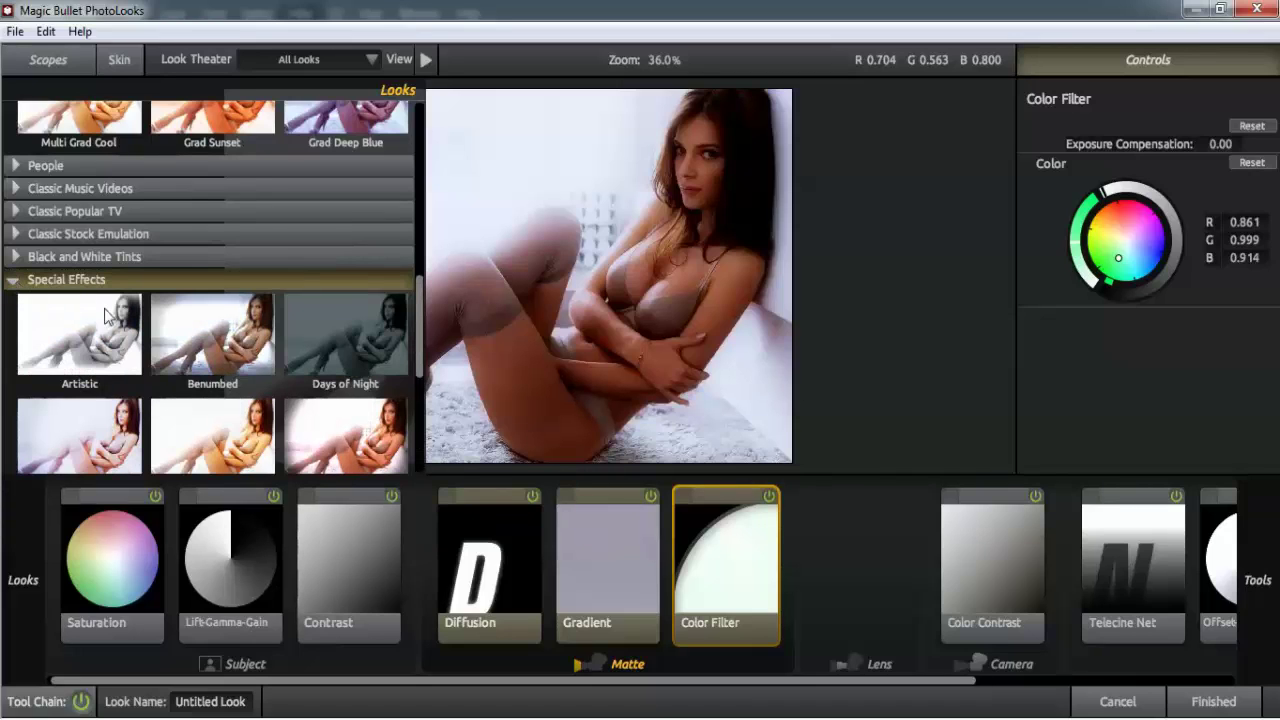
scroll(145, 350, down, 1)
scroll(163, 350, up, 1)
click(15, 280)
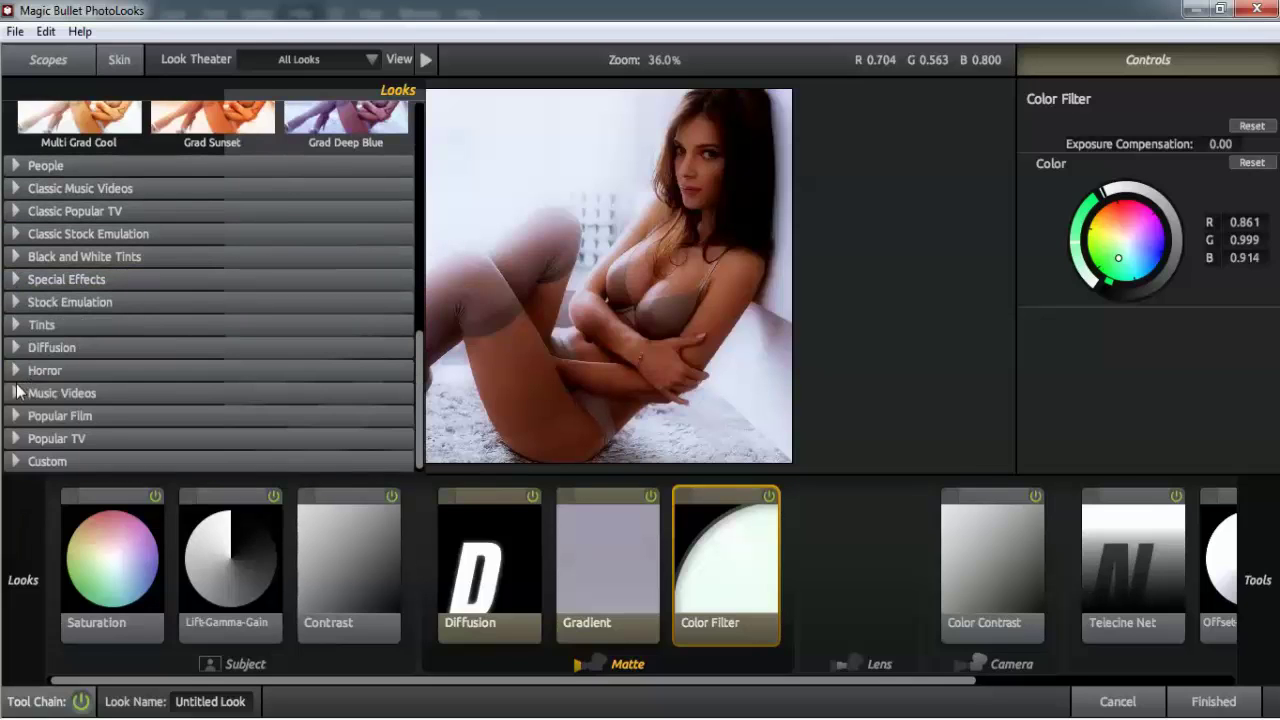
click(14, 392)
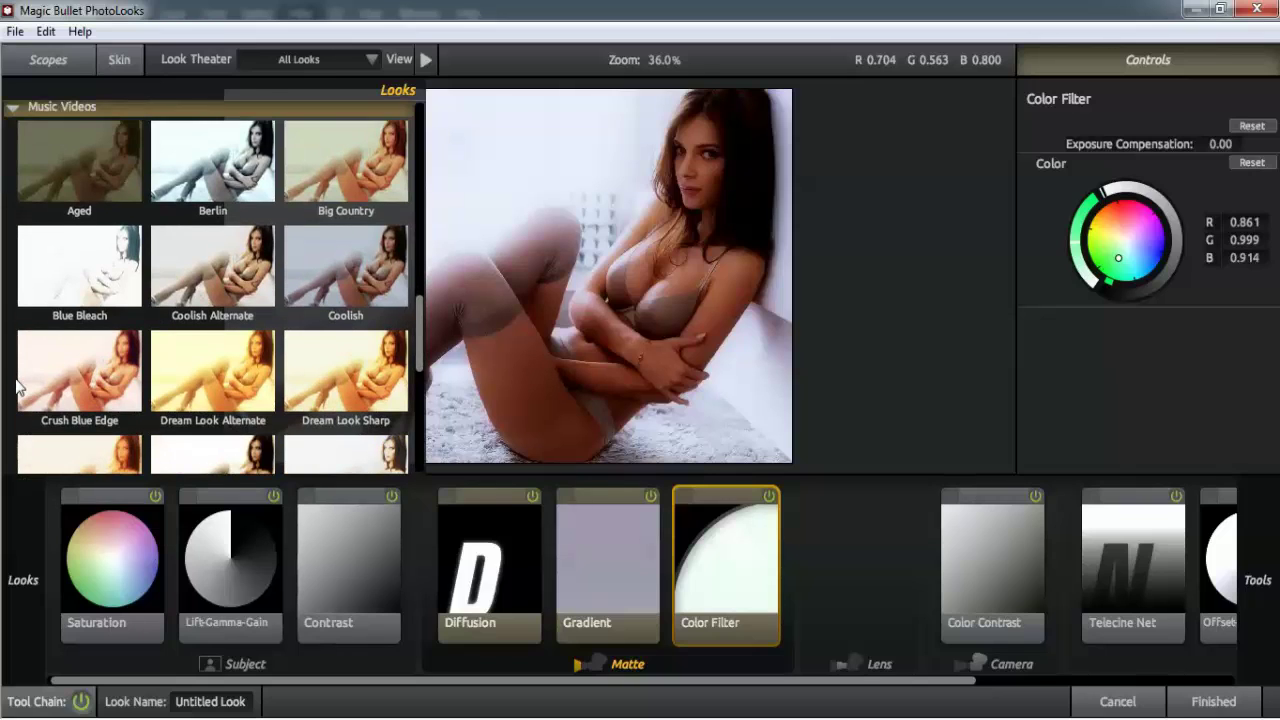
scroll(16, 388, down, 1)
scroll(14, 330, up, 5)
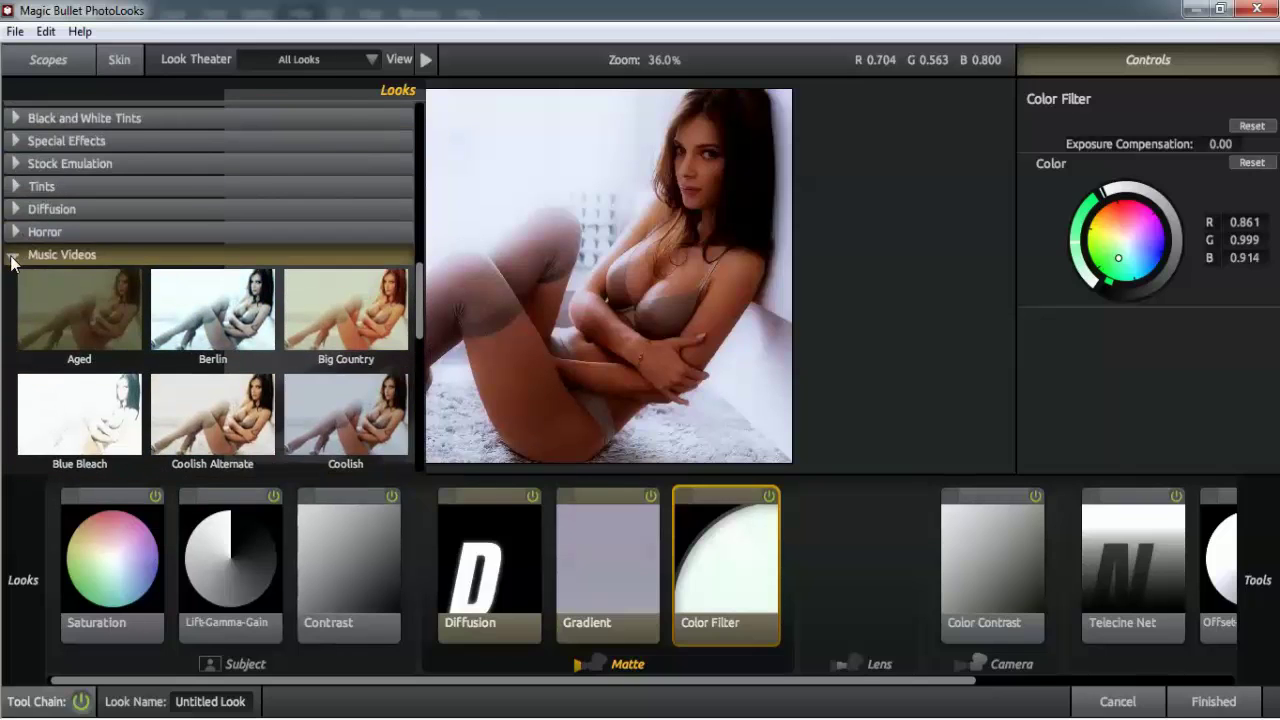
click(13, 256)
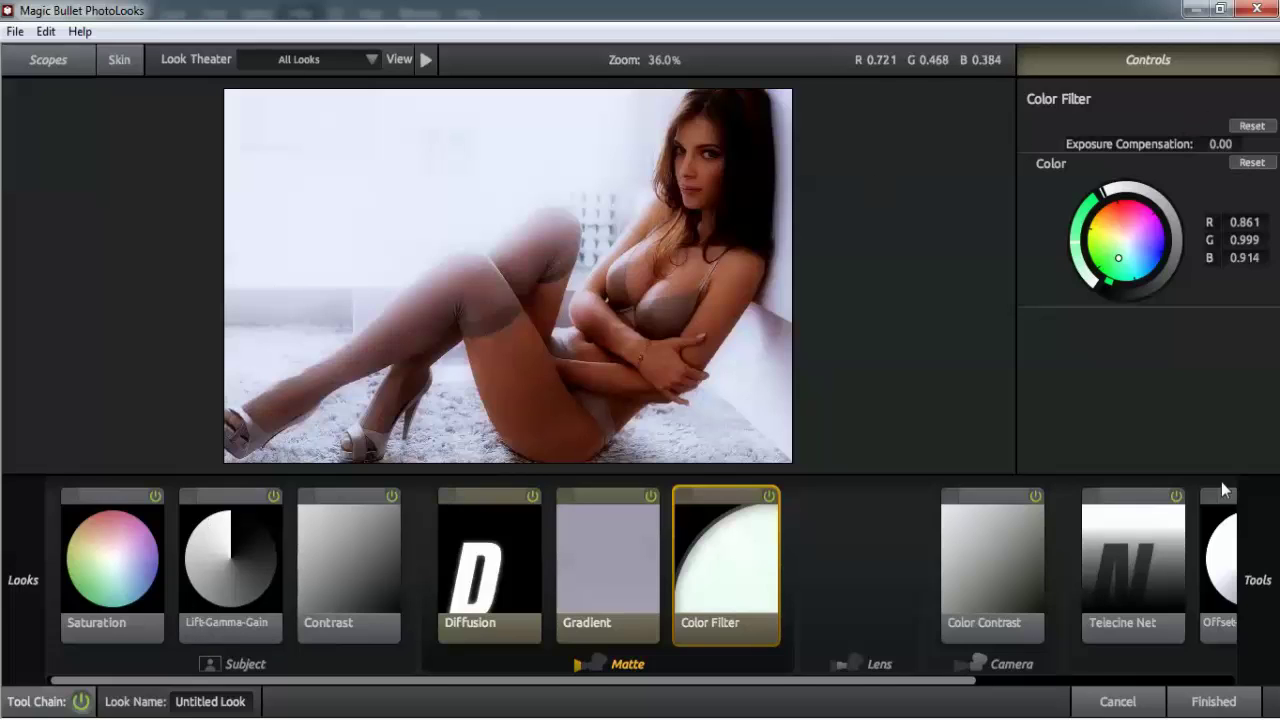
Step: Apply the custom look back in Photoshop, then open woman_1b22f019 from the Desktop
click(1213, 703)
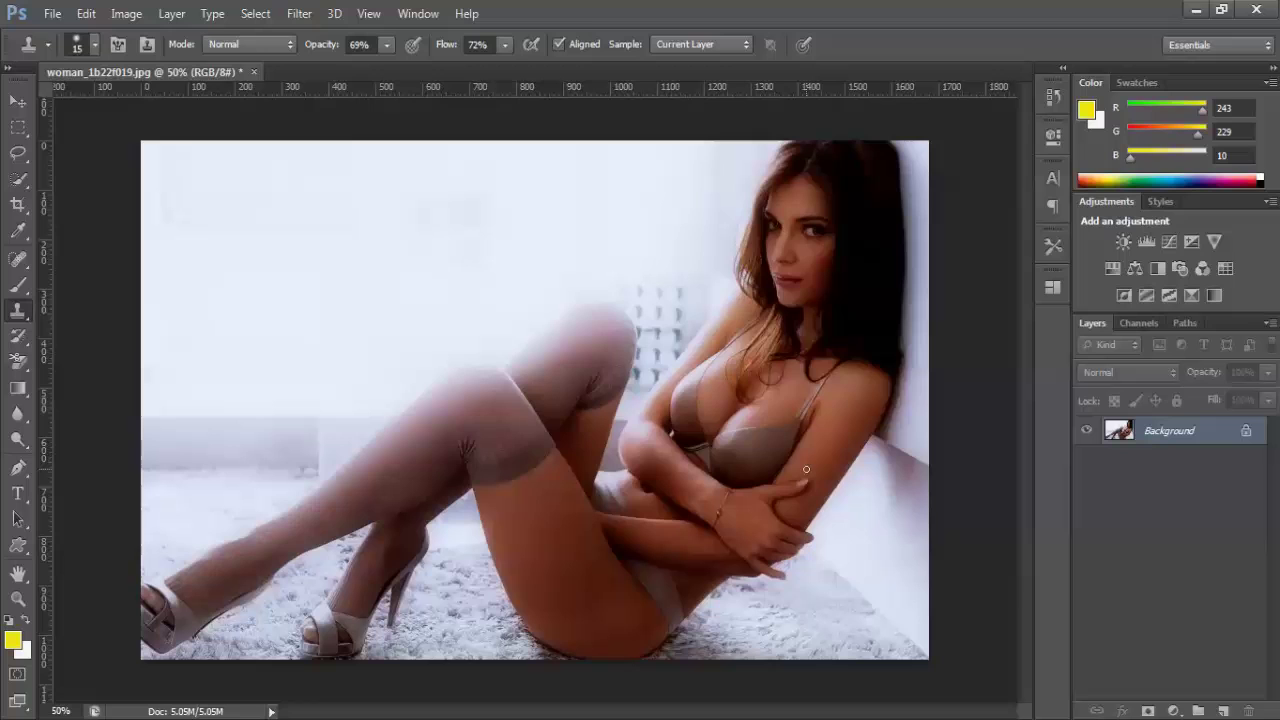
click(52, 13)
click(65, 51)
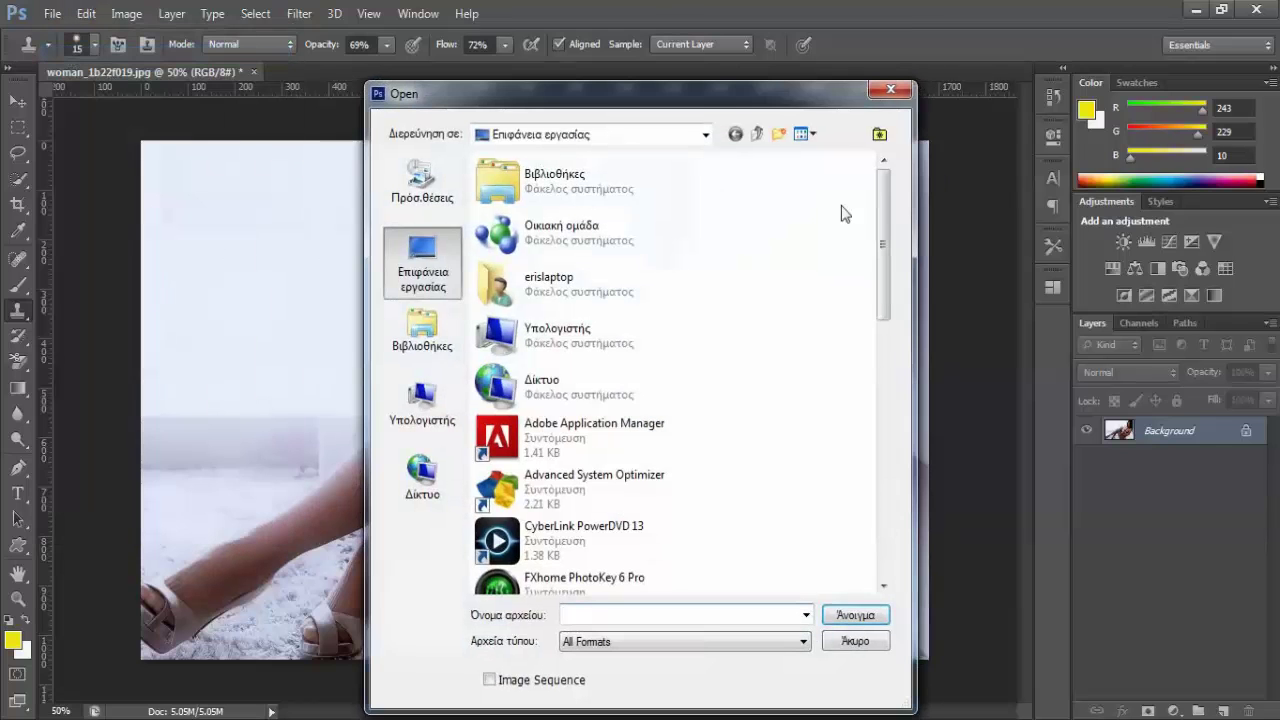
drag(881, 217, 873, 493)
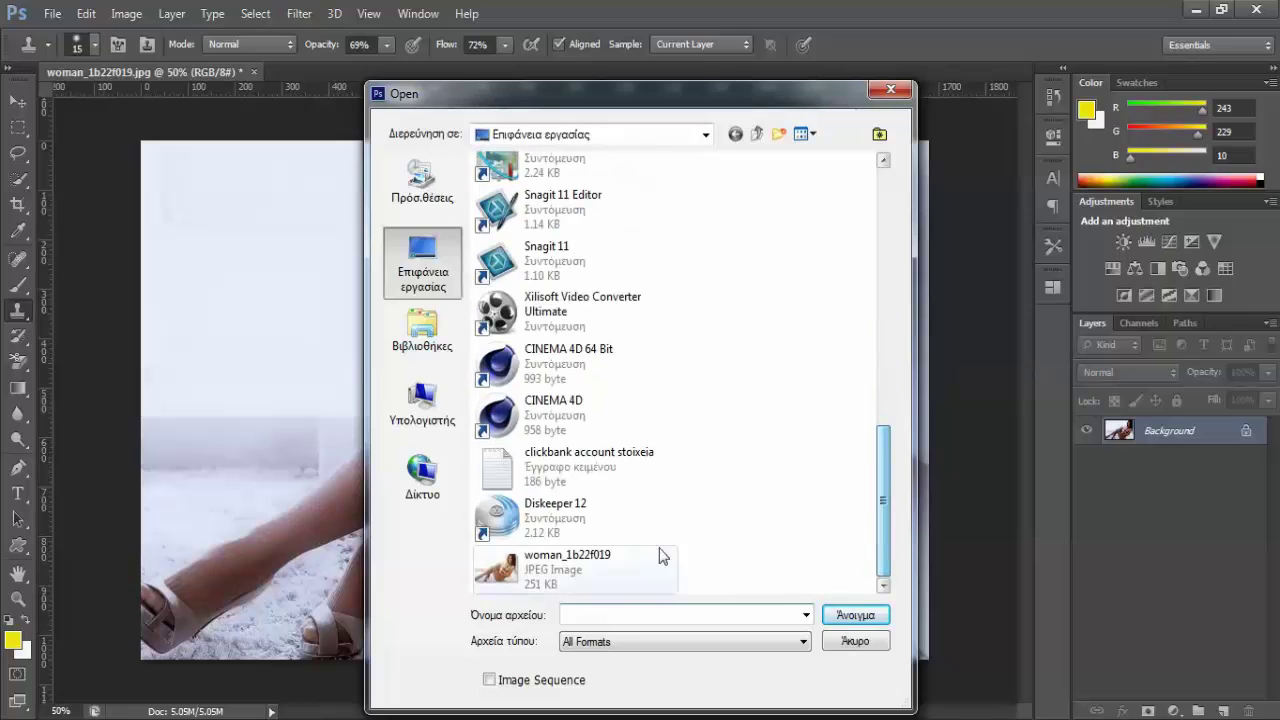
click(566, 570)
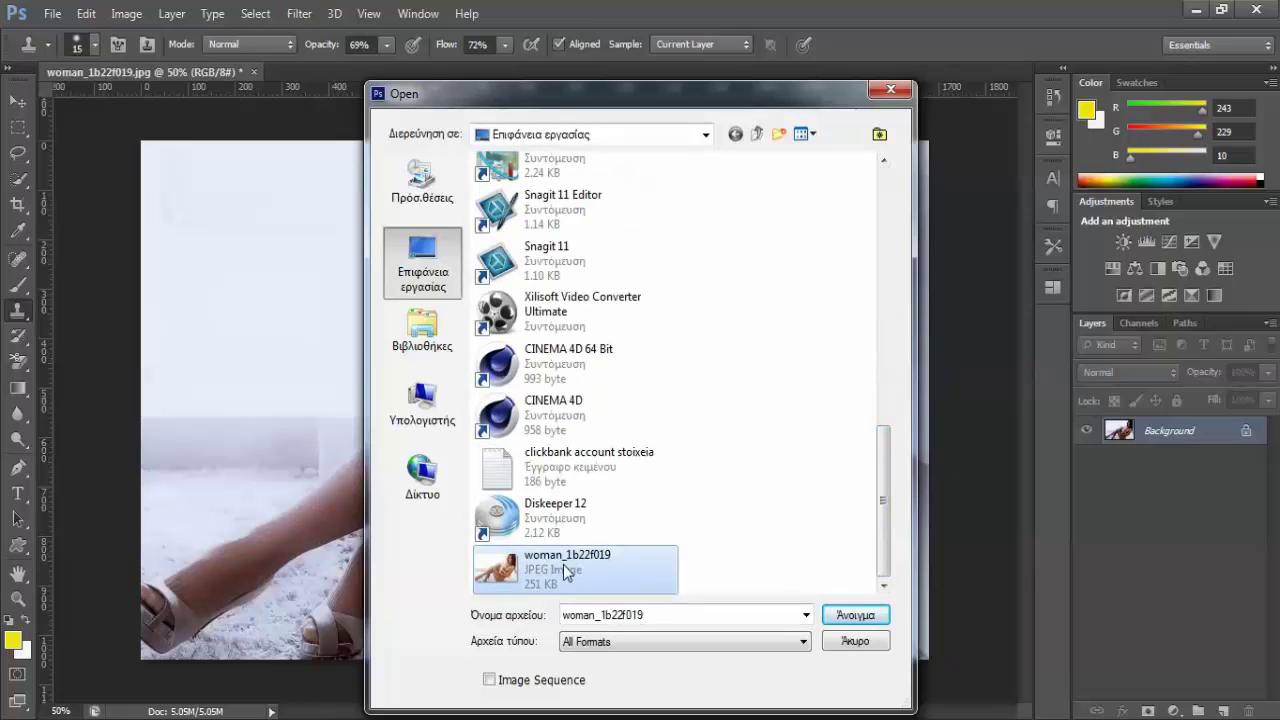
click(853, 616)
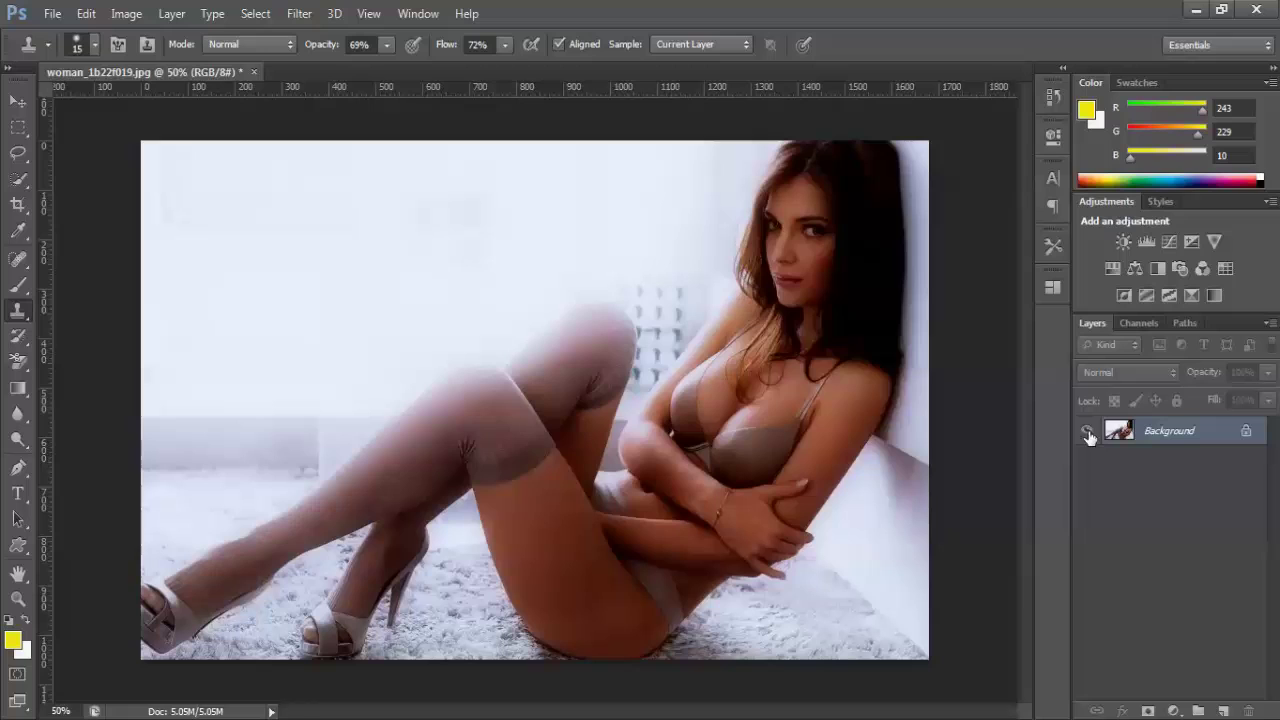
Step: Revert the photo with F12 and duplicate Background into a Background copy layer
key(F12)
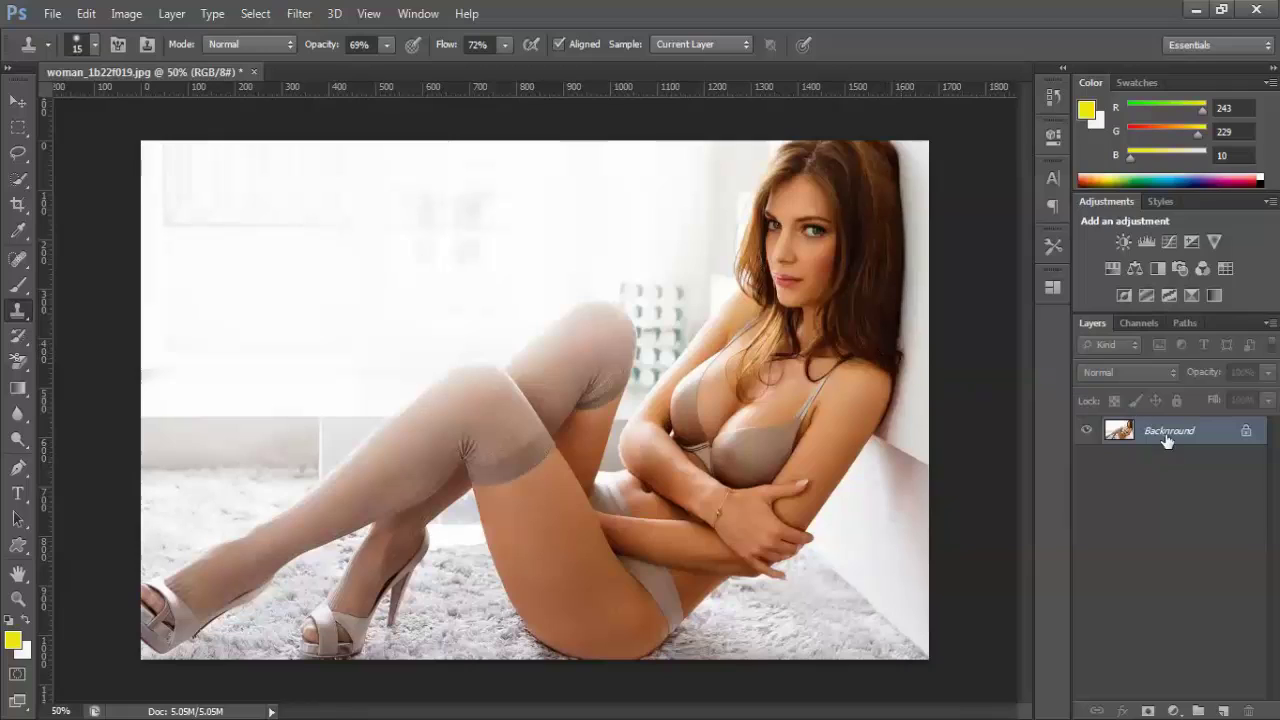
drag(1168, 440, 1222, 710)
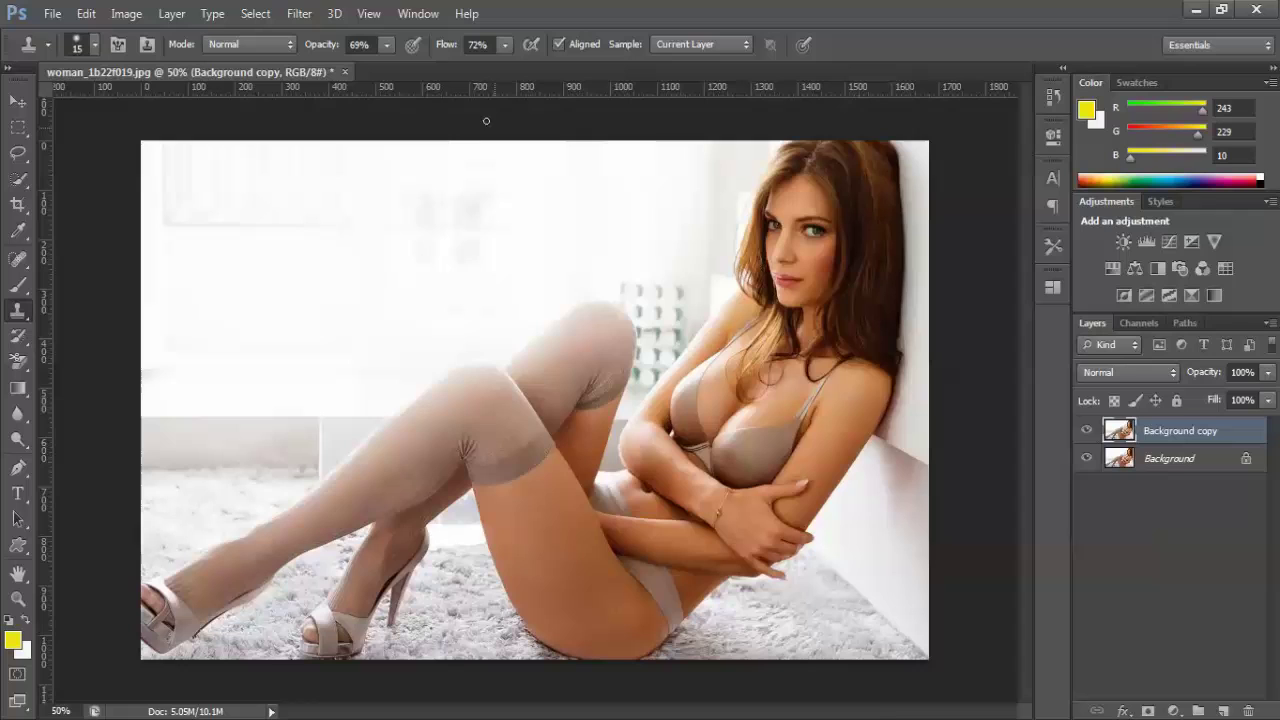
Step: Launch Magic Bullet PhotoLooks on the Background copy and preview Swing Tilt Film and Star Filter Tight
click(311, 22)
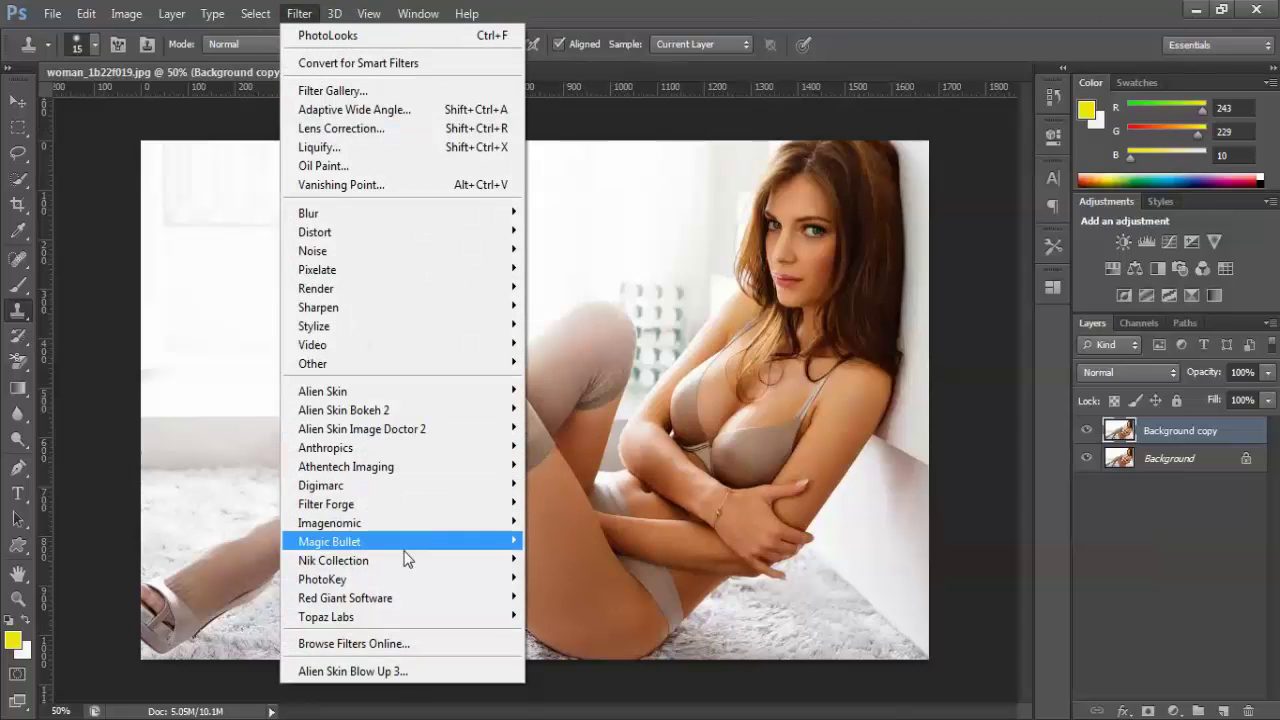
mouse_move(362, 545)
click(561, 545)
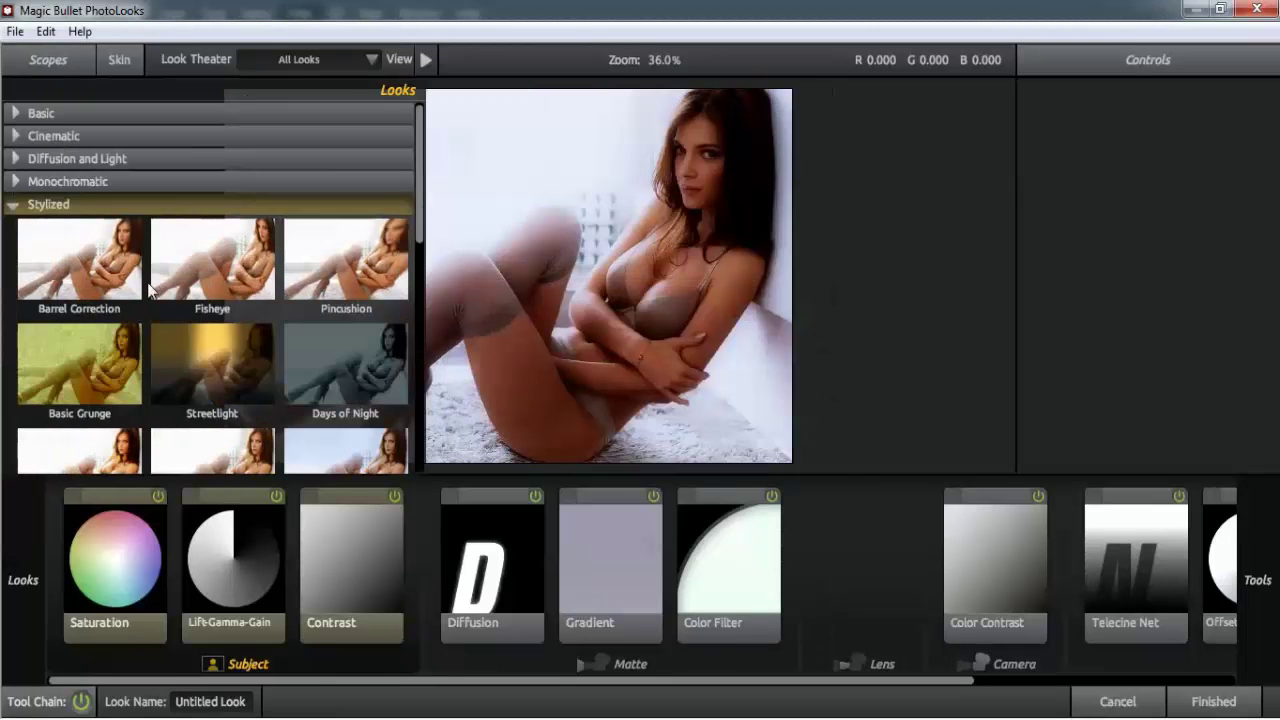
scroll(150, 360, down, 1)
click(105, 348)
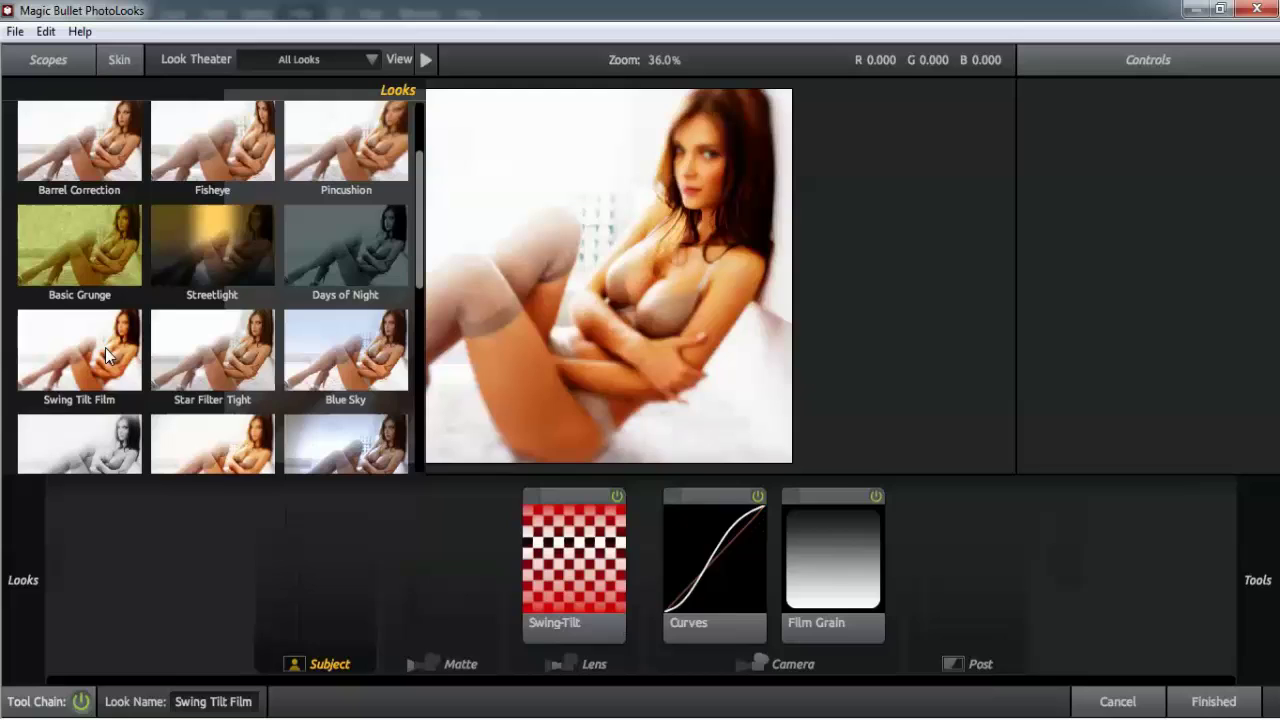
click(222, 350)
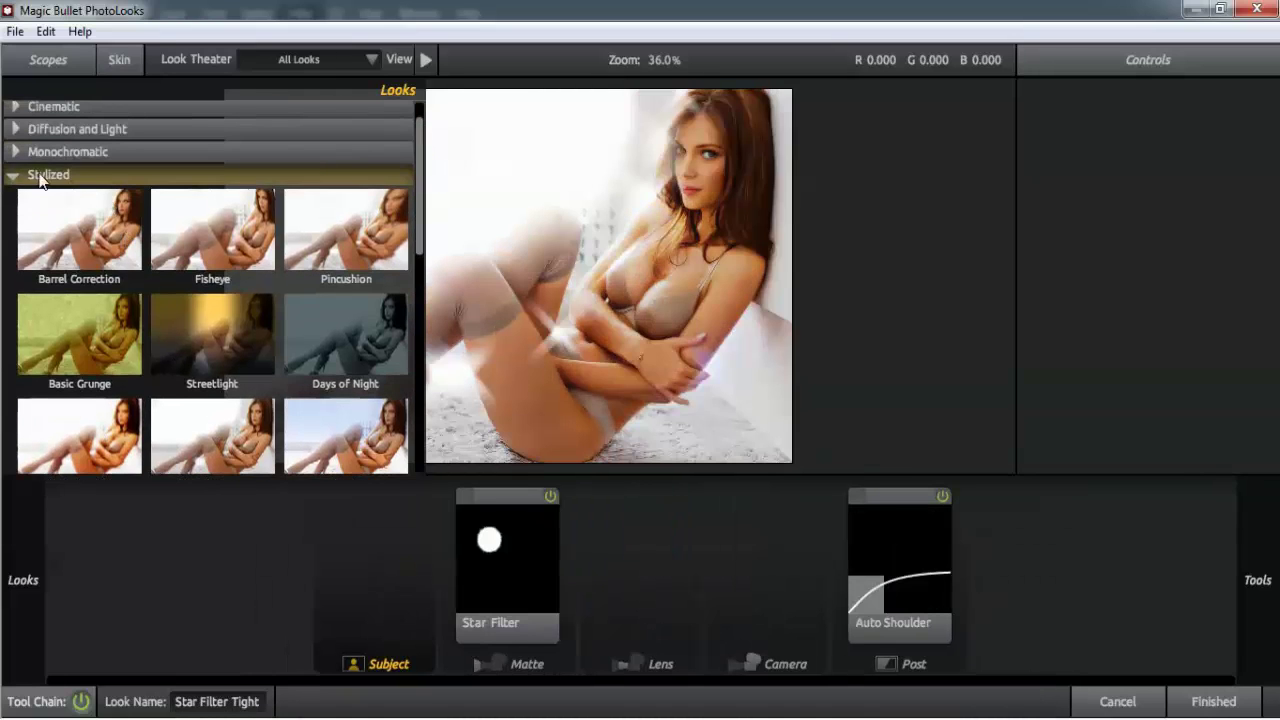
Step: Browse the Classic Stock Emulation and Special Effects looks, previewing Pink Spot
click(14, 174)
scroll(20, 236, down, 1)
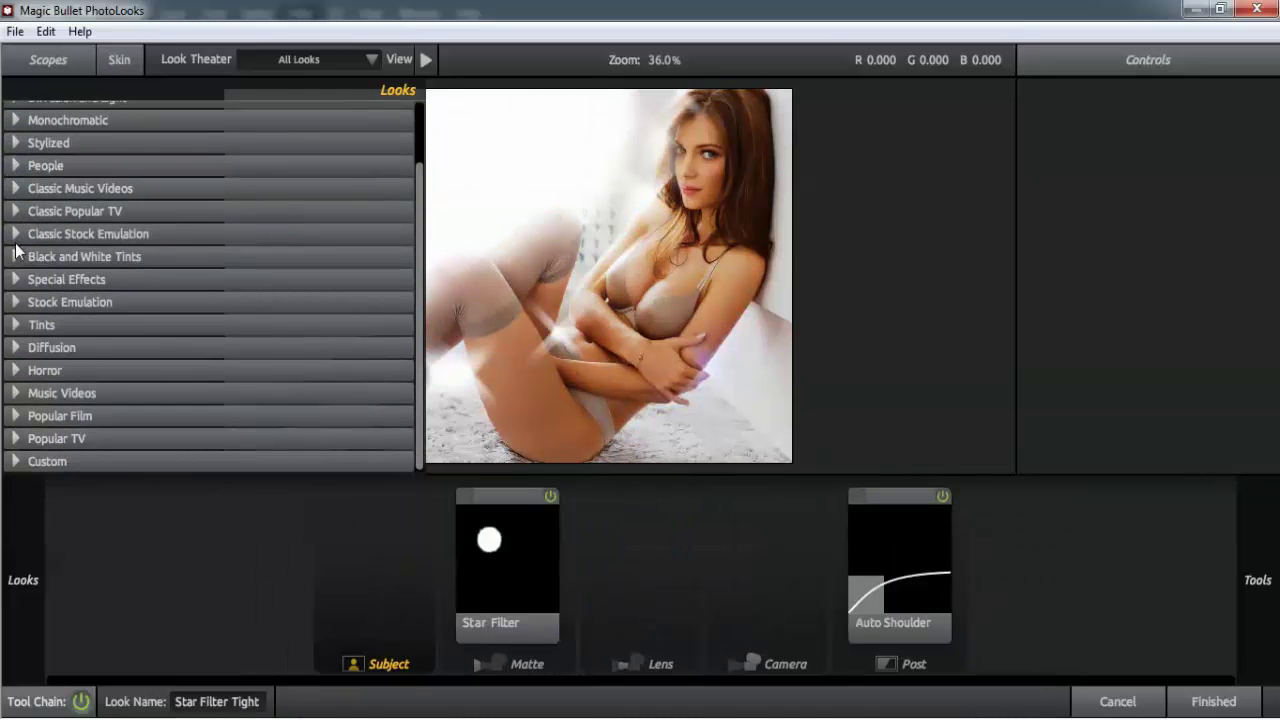
click(15, 235)
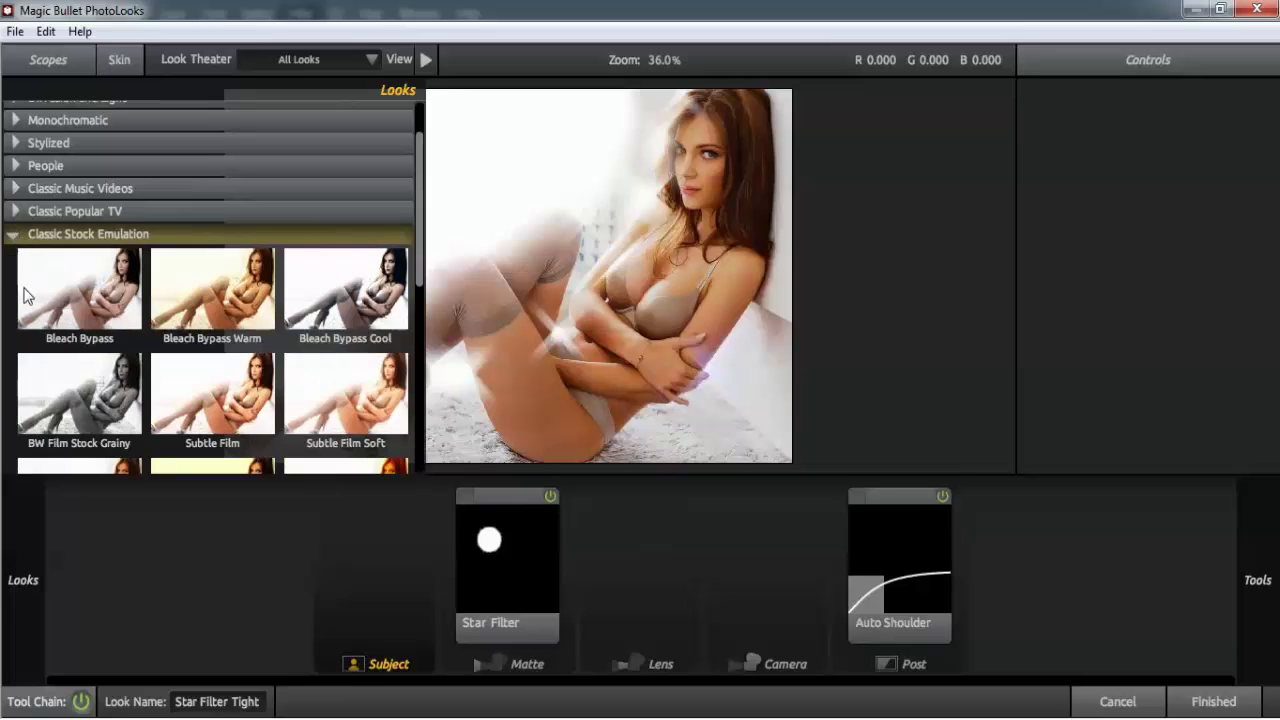
click(14, 234)
click(13, 280)
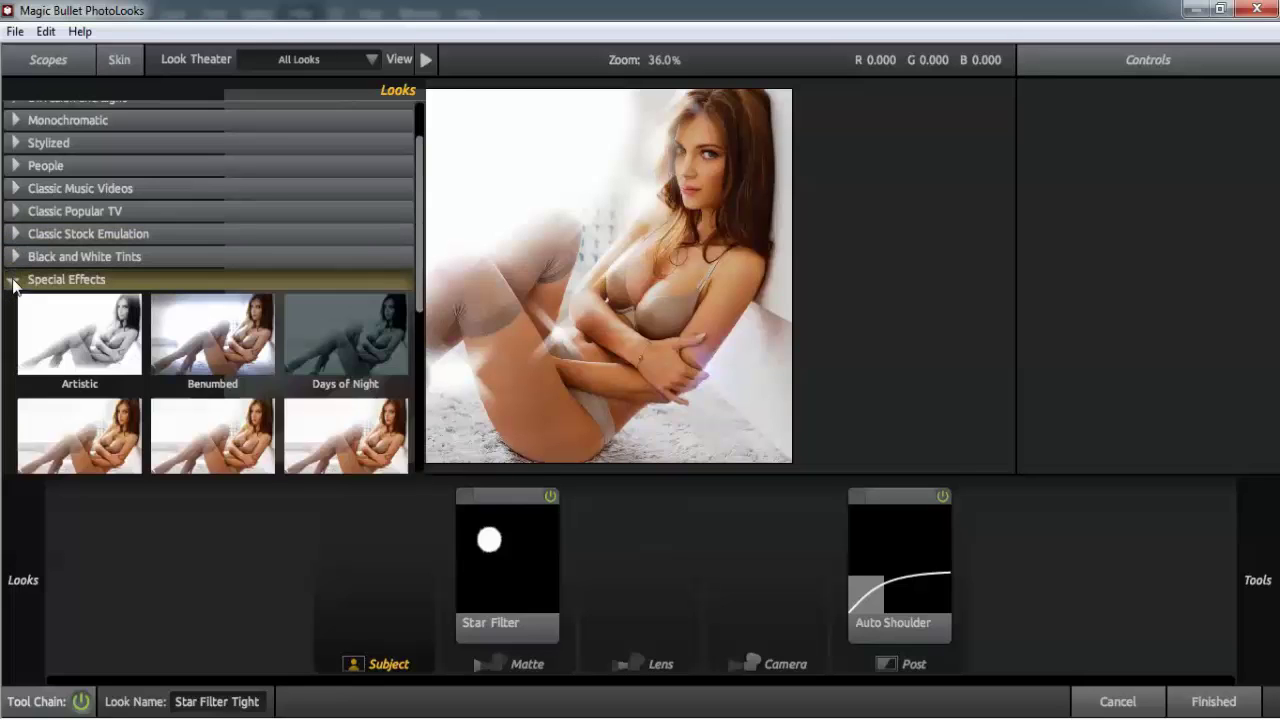
scroll(120, 306, down, 2)
scroll(108, 306, up, 1)
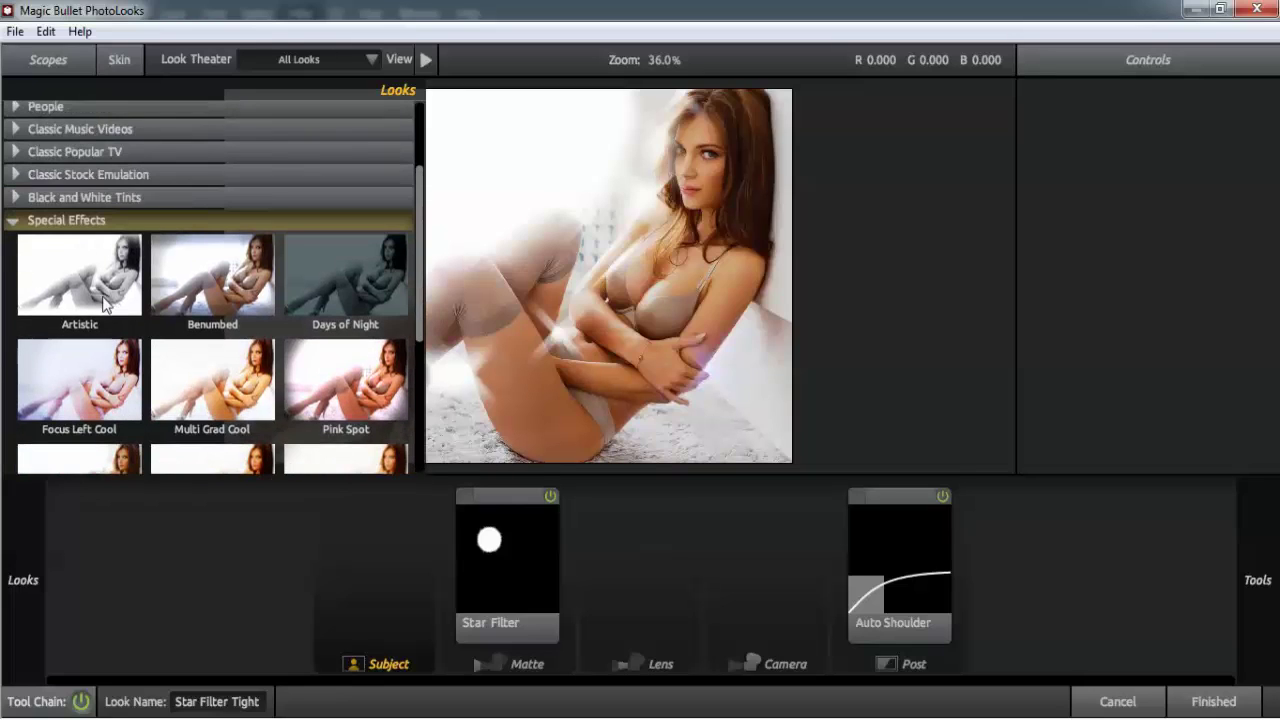
click(359, 382)
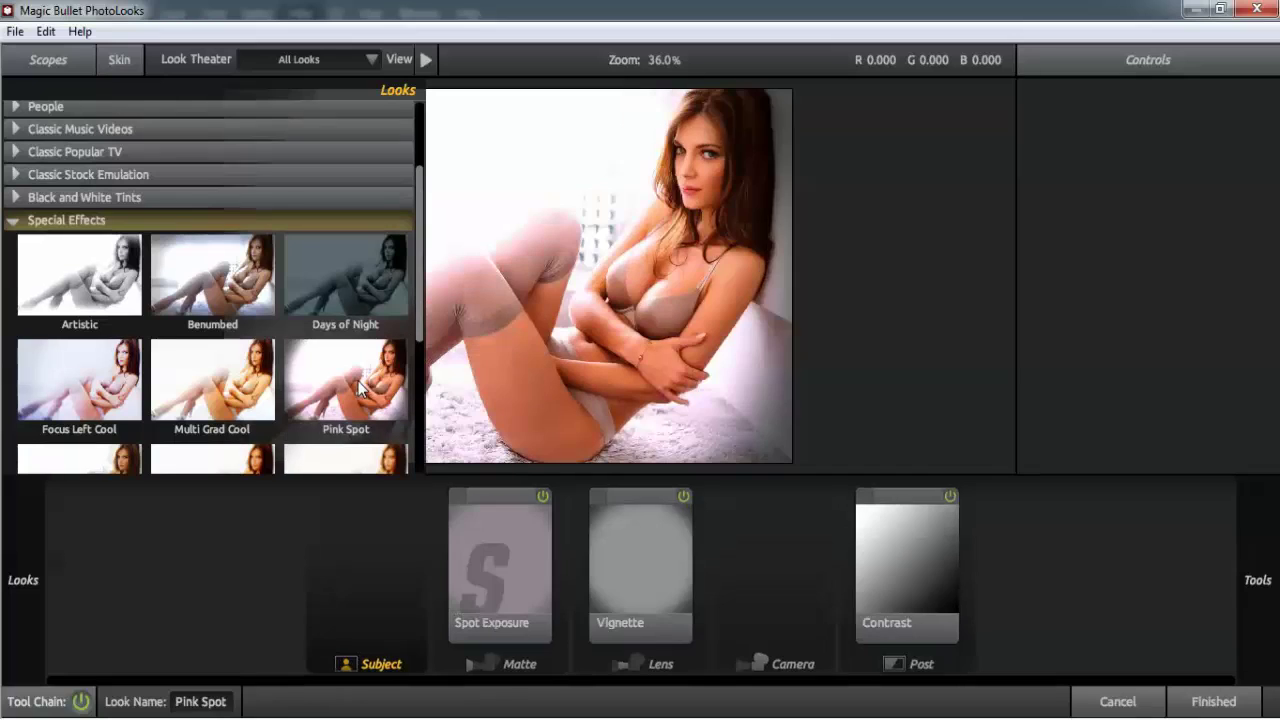
Step: Collapse Special Effects and look through the Diffusion looks
click(11, 222)
click(15, 343)
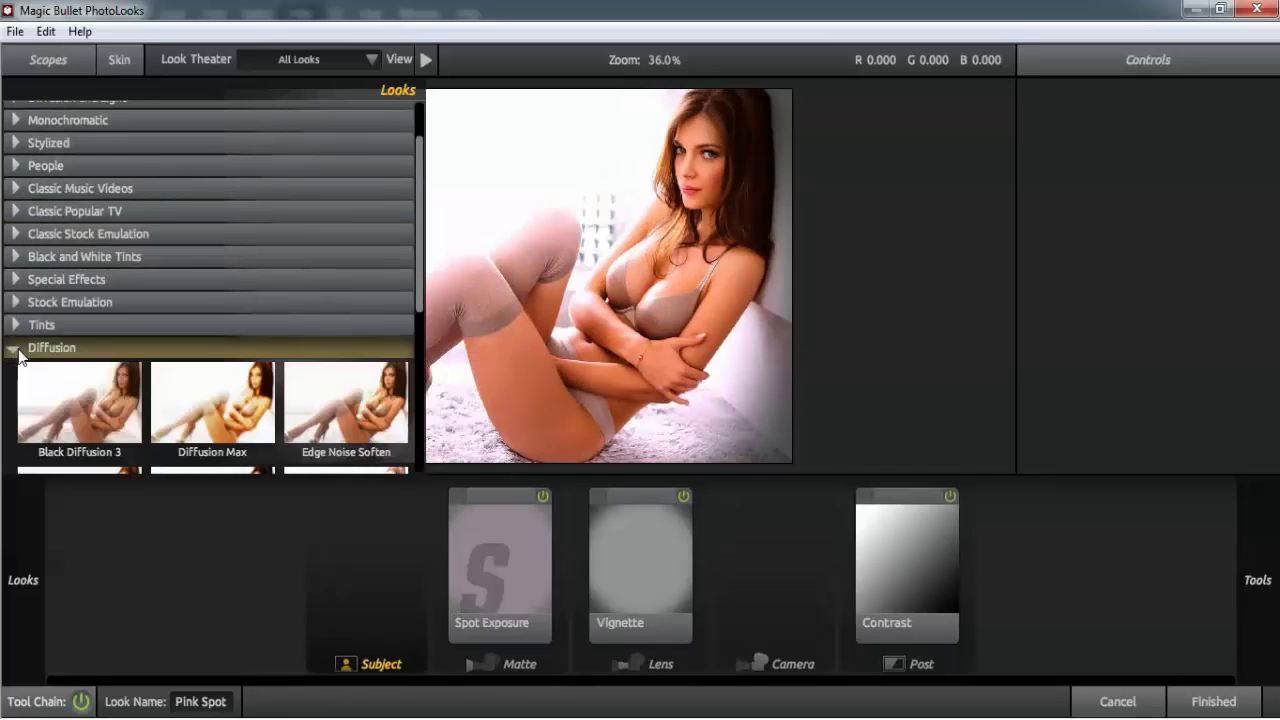
scroll(82, 377, down, 1)
click(14, 330)
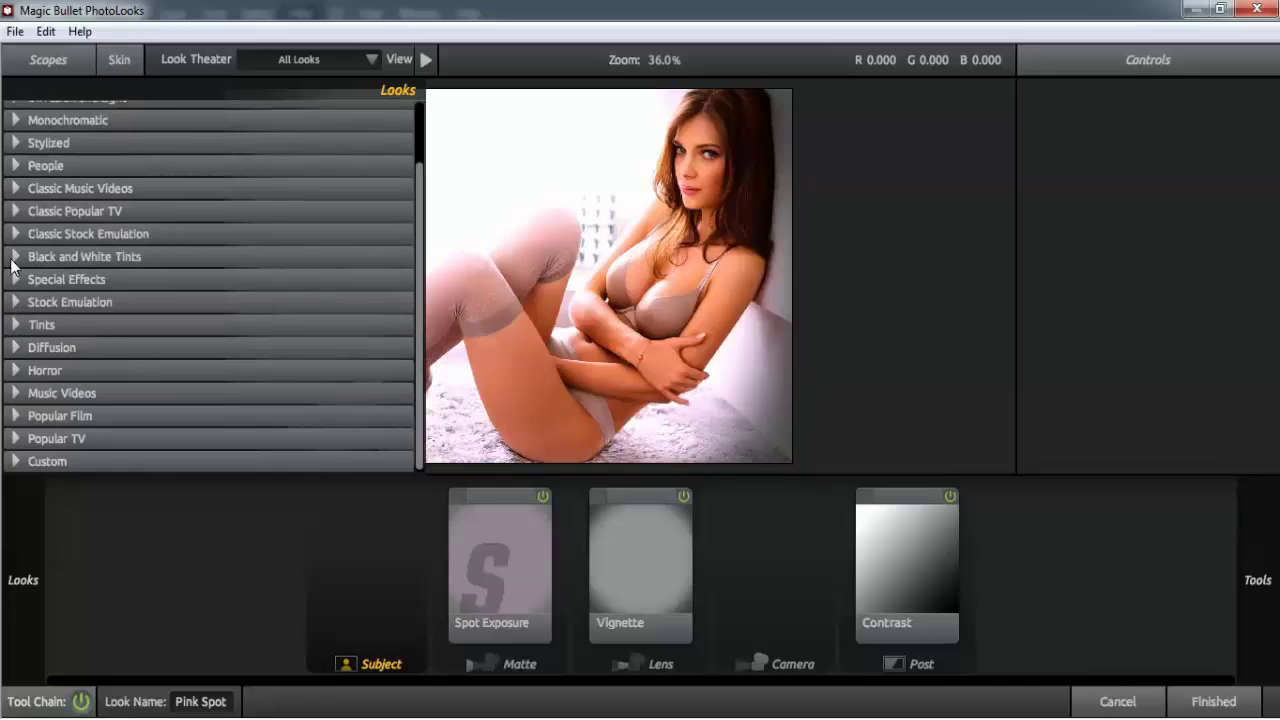
scroll(56, 216, up, 3)
Step: Preview the Basic Warm and Contrast looks, then apply Basic > Sharpen
click(13, 113)
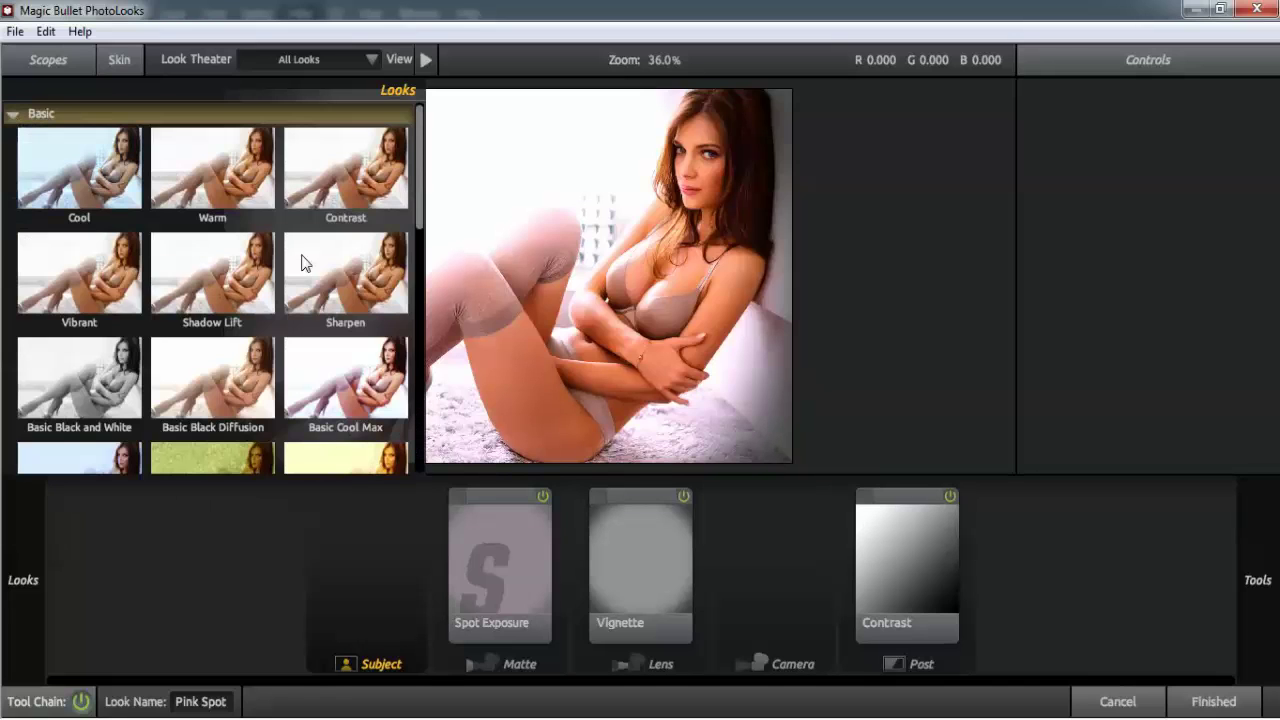
click(213, 186)
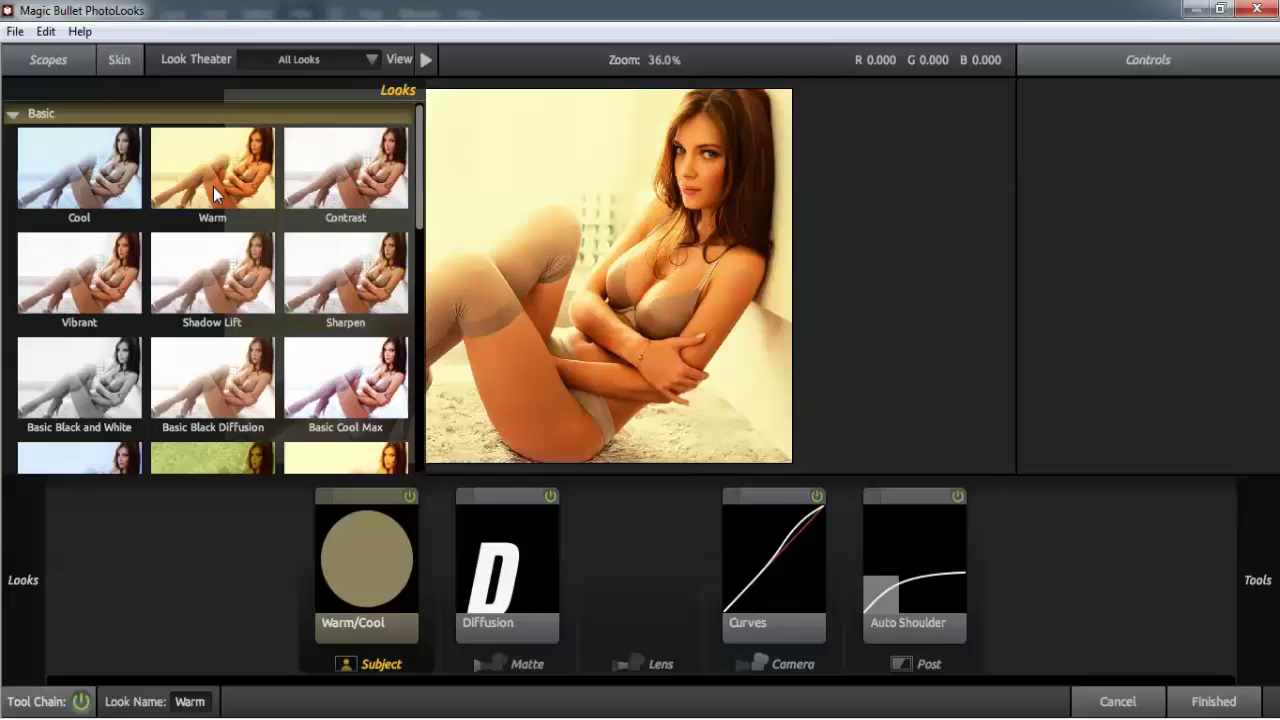
click(330, 172)
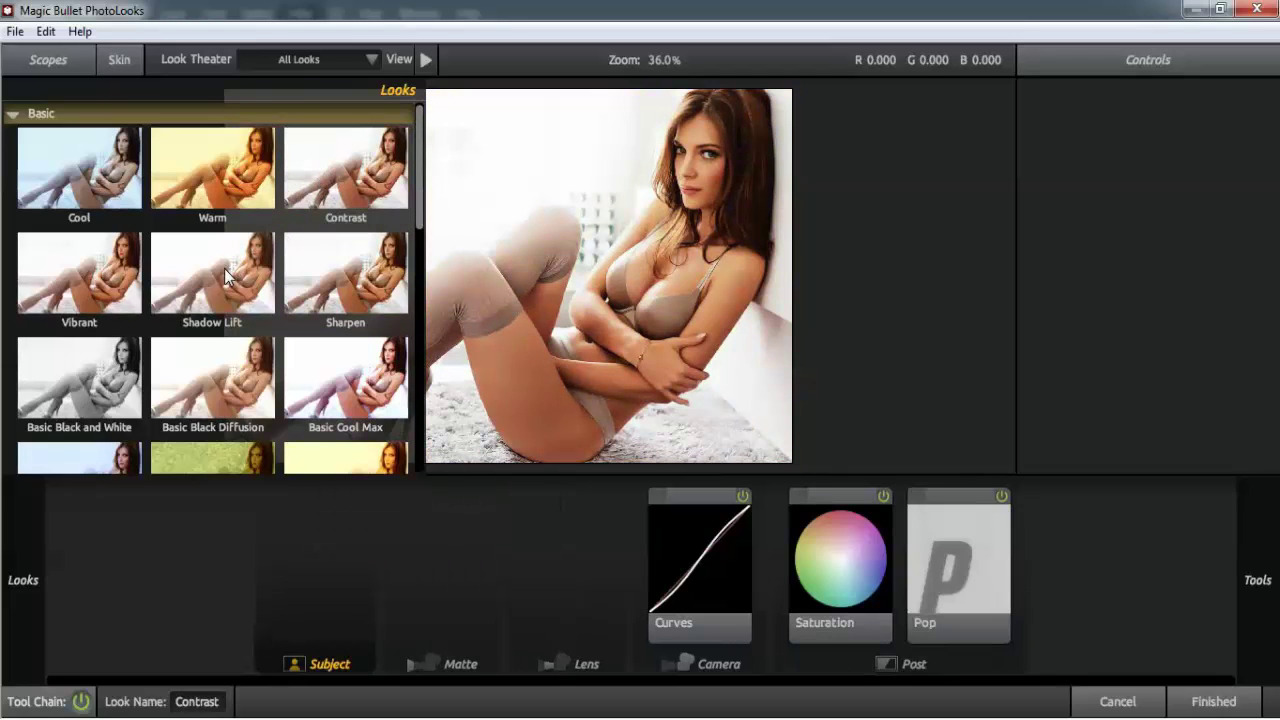
click(330, 275)
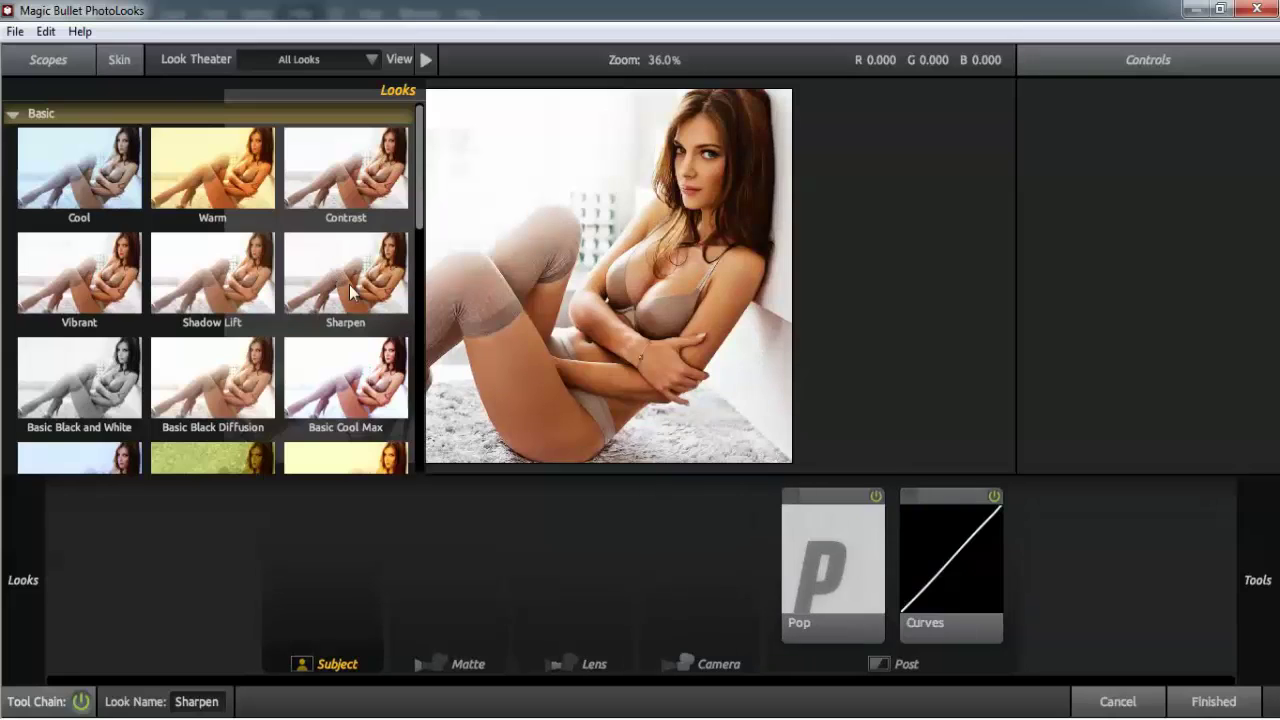
click(1207, 701)
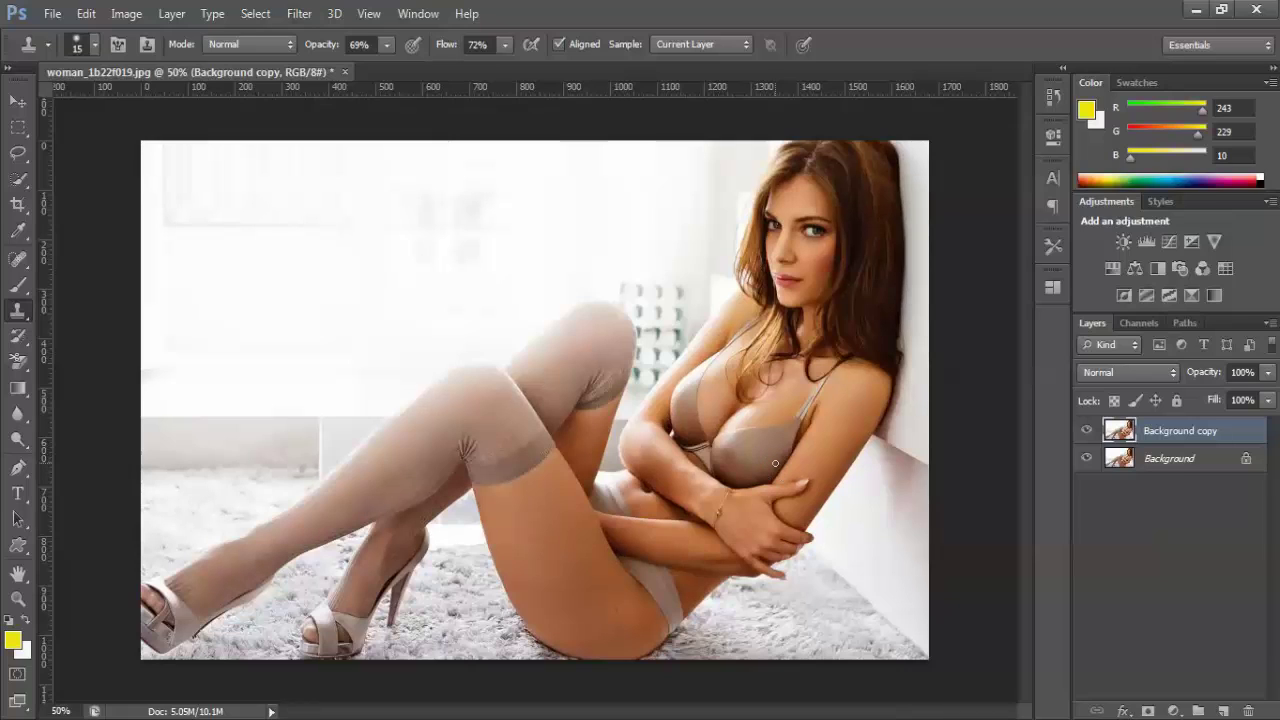
click(1085, 431)
click(1085, 431)
click(1085, 431)
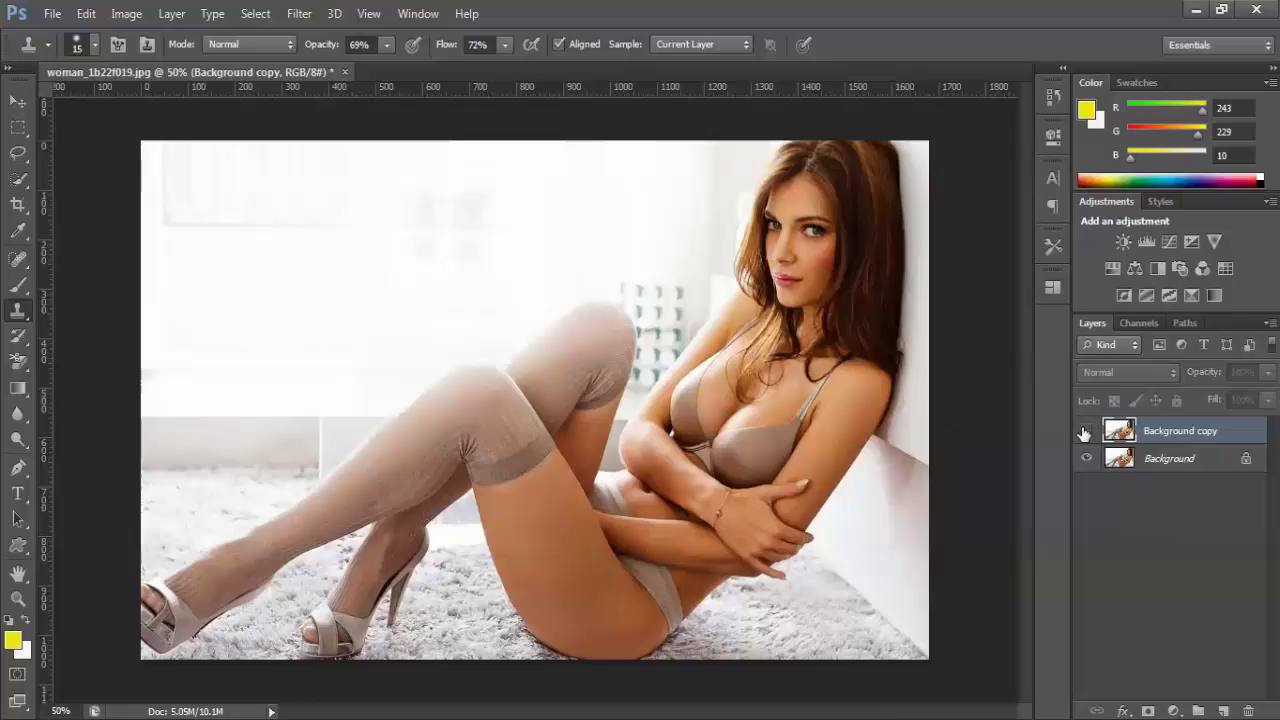
click(1085, 431)
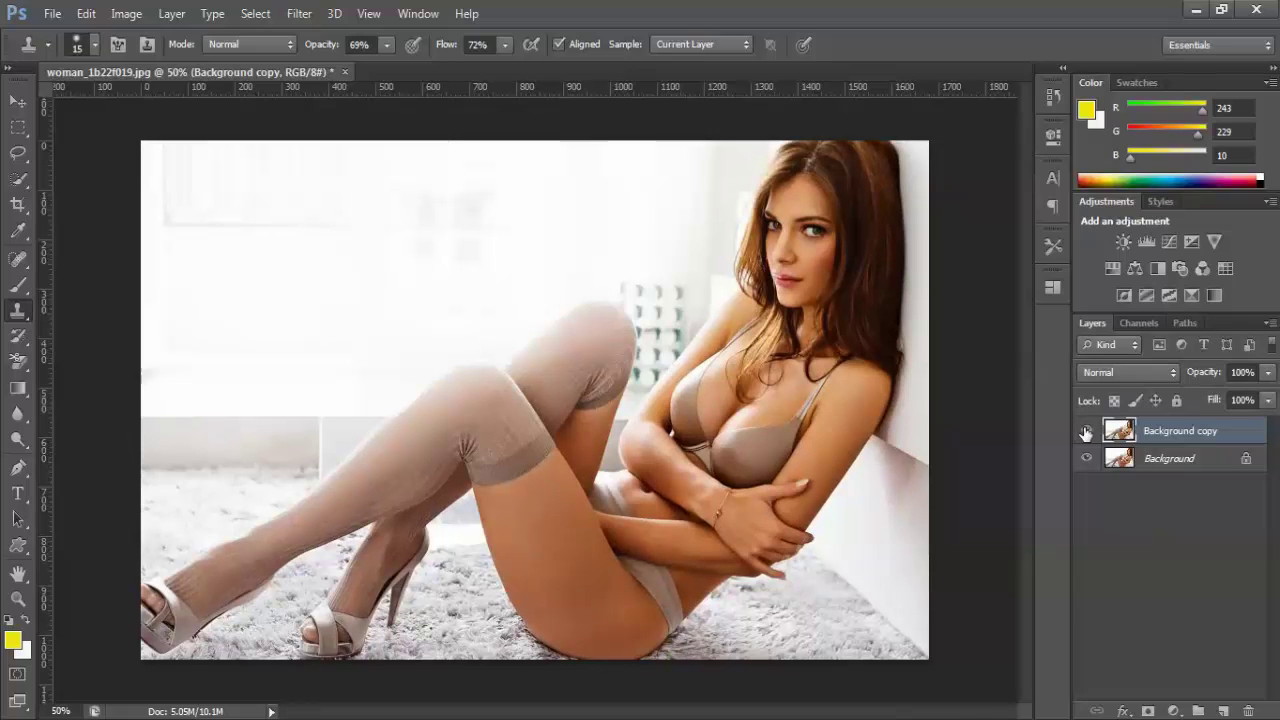
click(1086, 431)
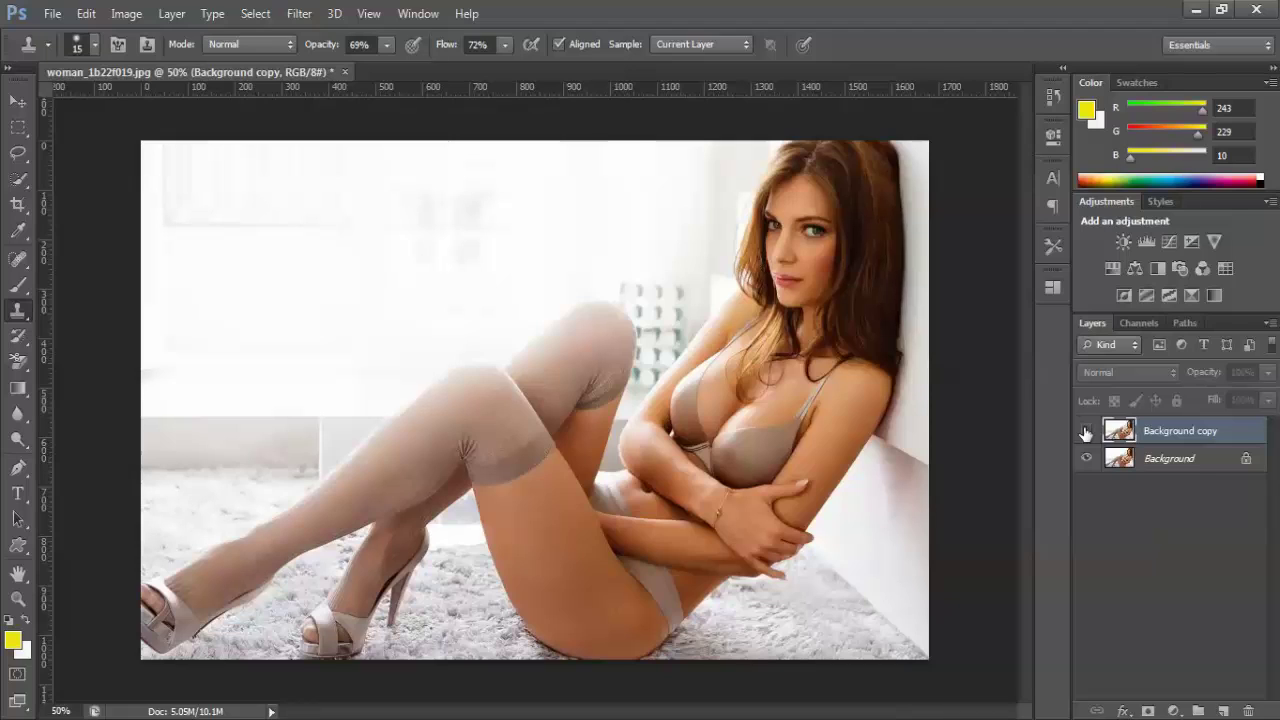
click(1087, 431)
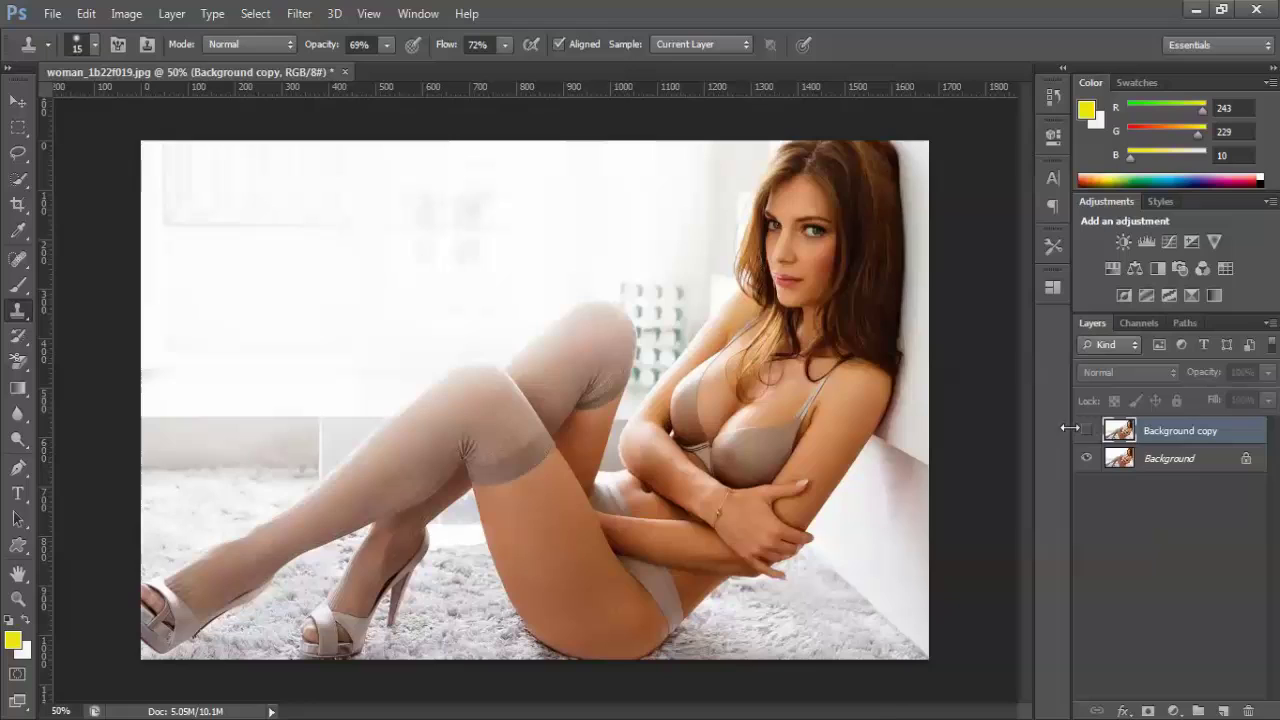
click(1086, 432)
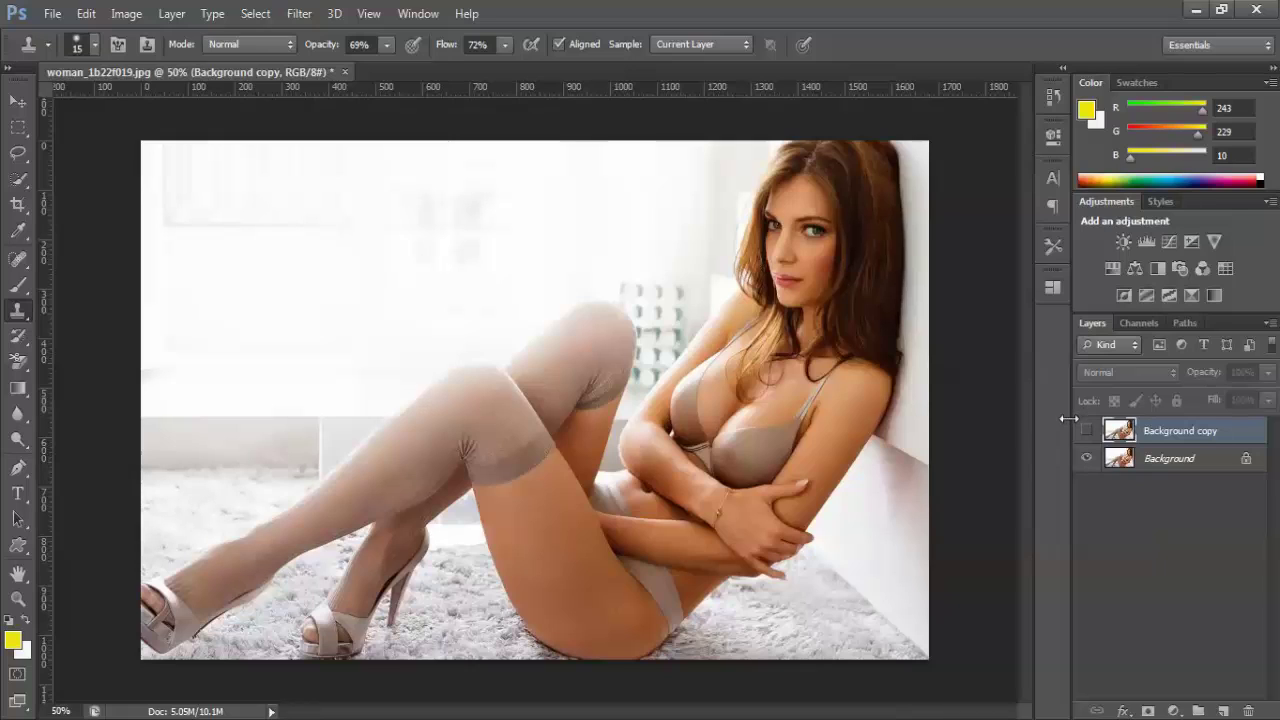
click(1087, 431)
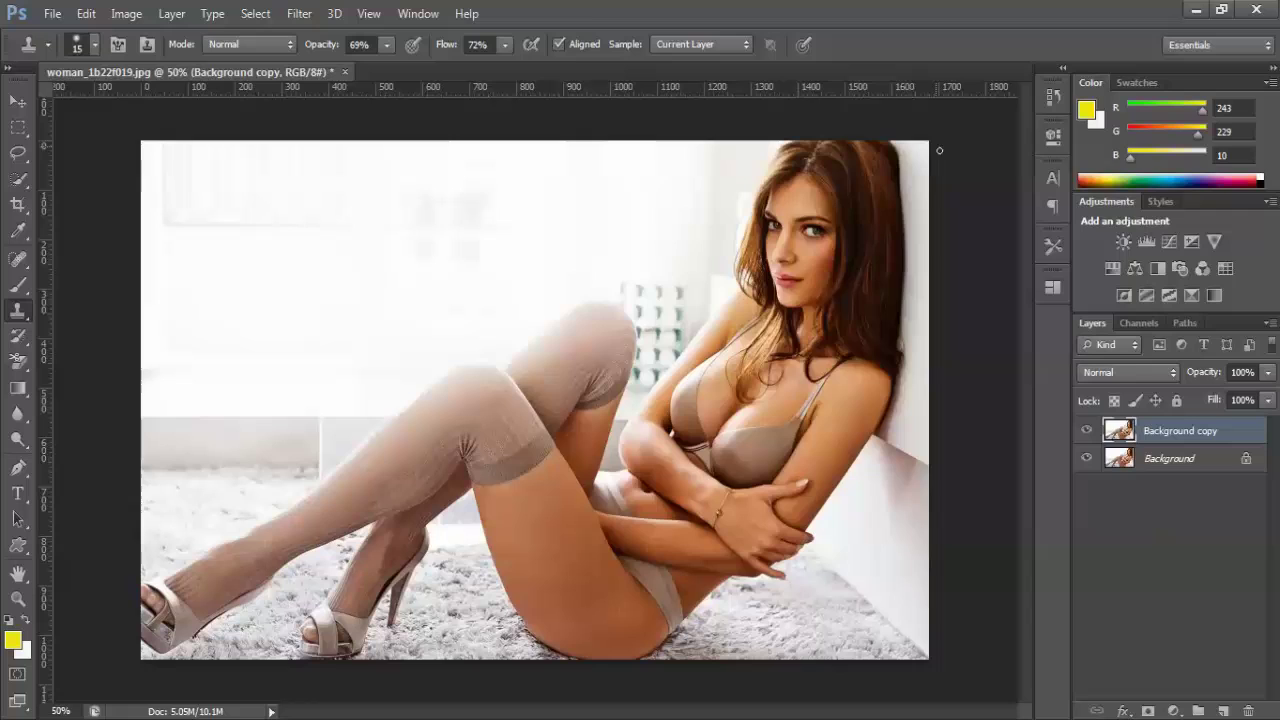
click(925, 650)
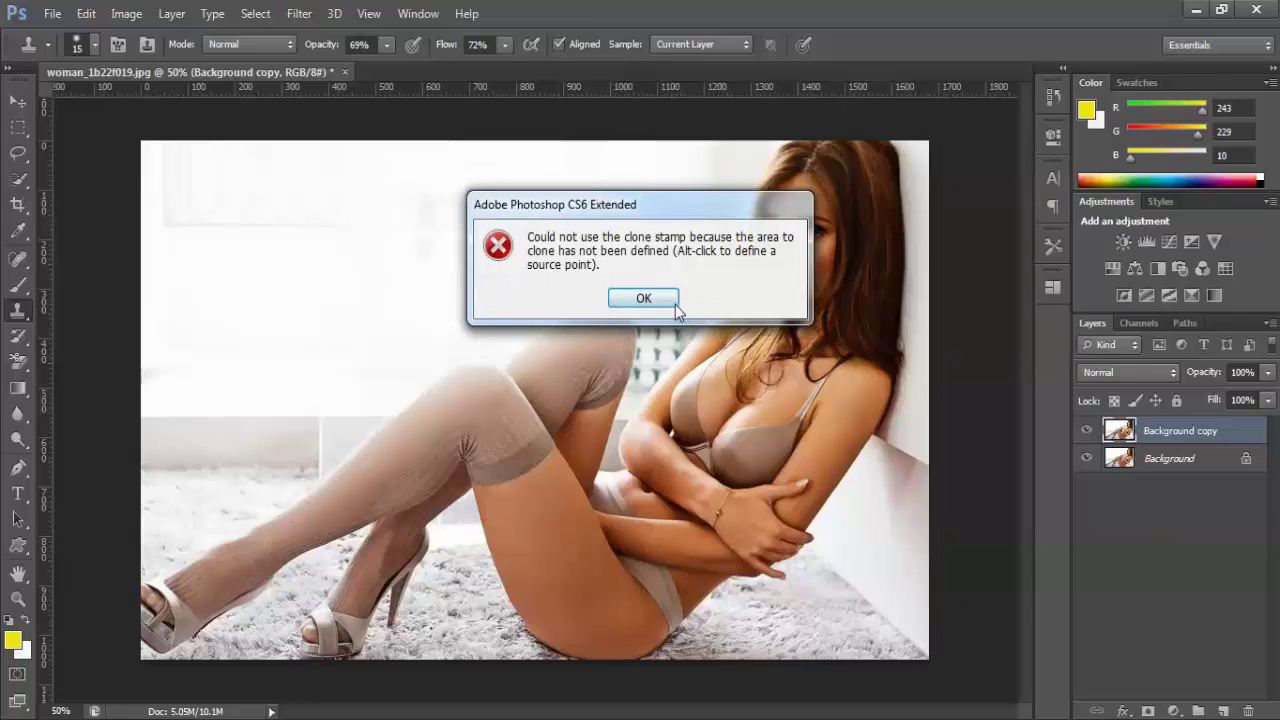
click(643, 299)
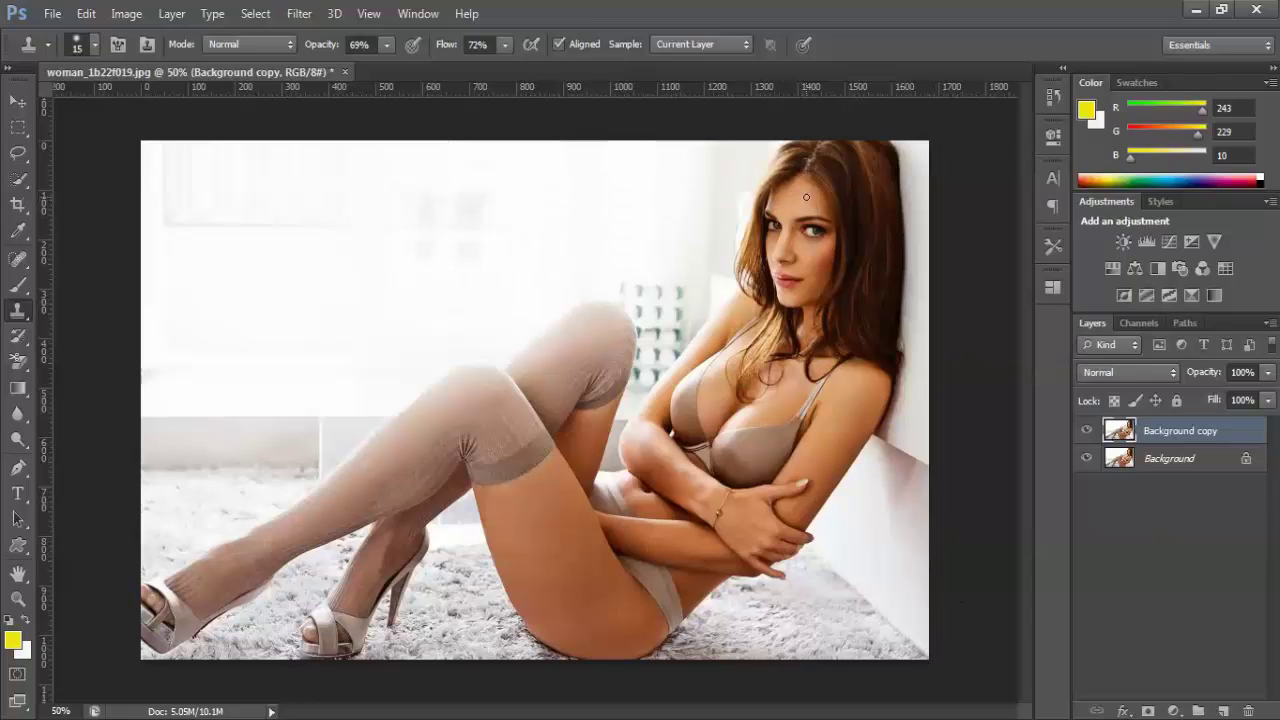